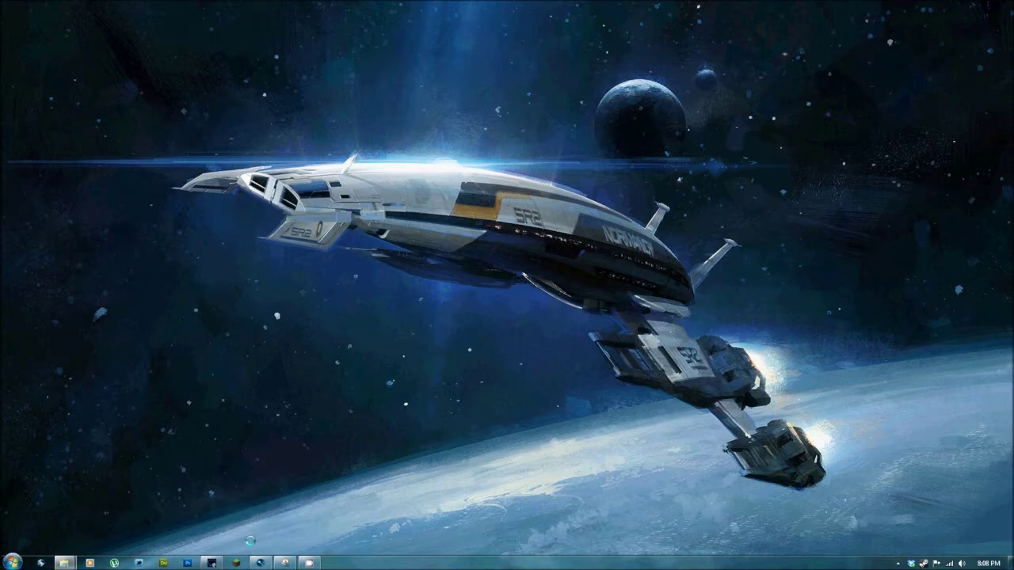
# - Restore the Dxtory capture settings window from the taskbar
pyautogui.click(212, 563)
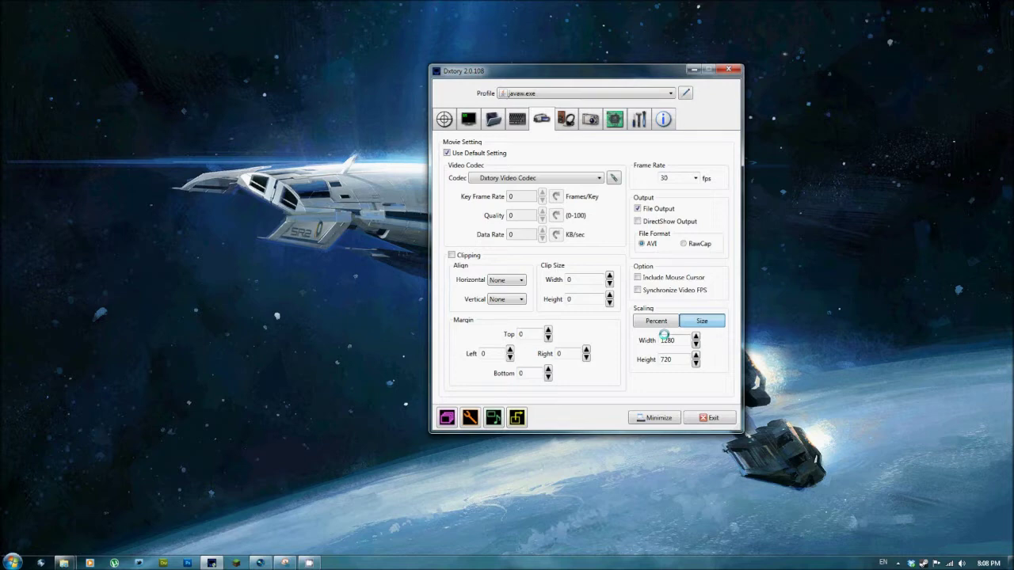
# - Check Dxtory's 1280×720 30 fps movie and PCM microphone audio settings, then minimize it
pyautogui.click(566, 119)
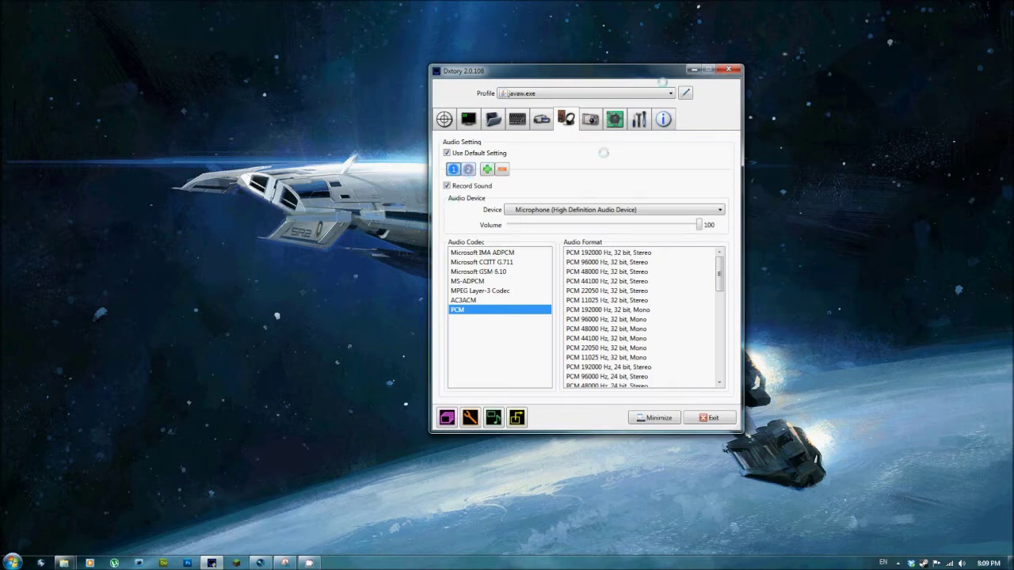
pyautogui.click(693, 70)
pyautogui.moveTo(63, 562)
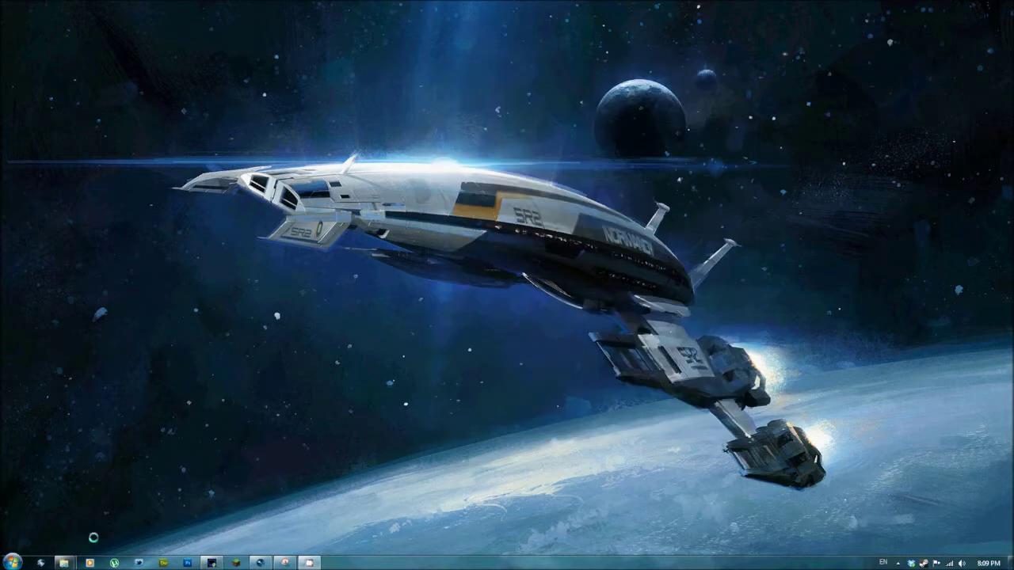
# - Drag both 2012-05-18 DxtoryCaptures recordings into Vegas Project Media
pyautogui.click(67, 507)
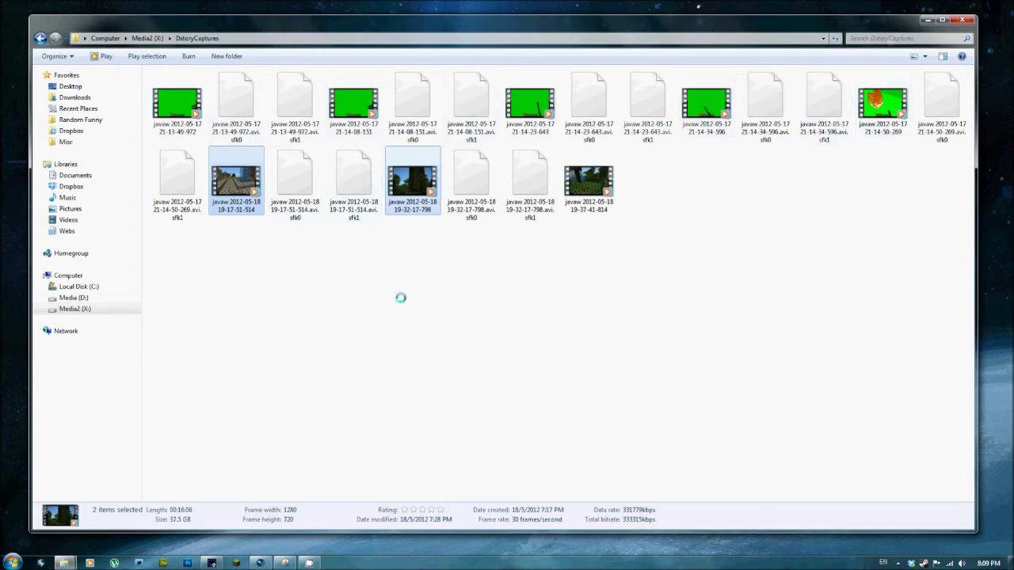
pyautogui.click(251, 187)
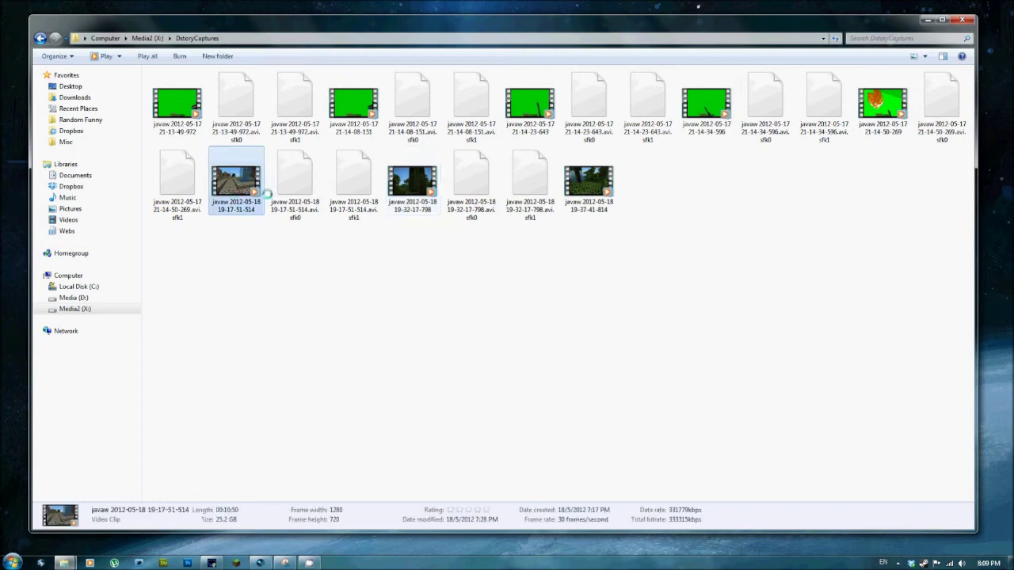
pyautogui.keyDown('ctrl'); pyautogui.click(411, 182); pyautogui.keyUp('ctrl')
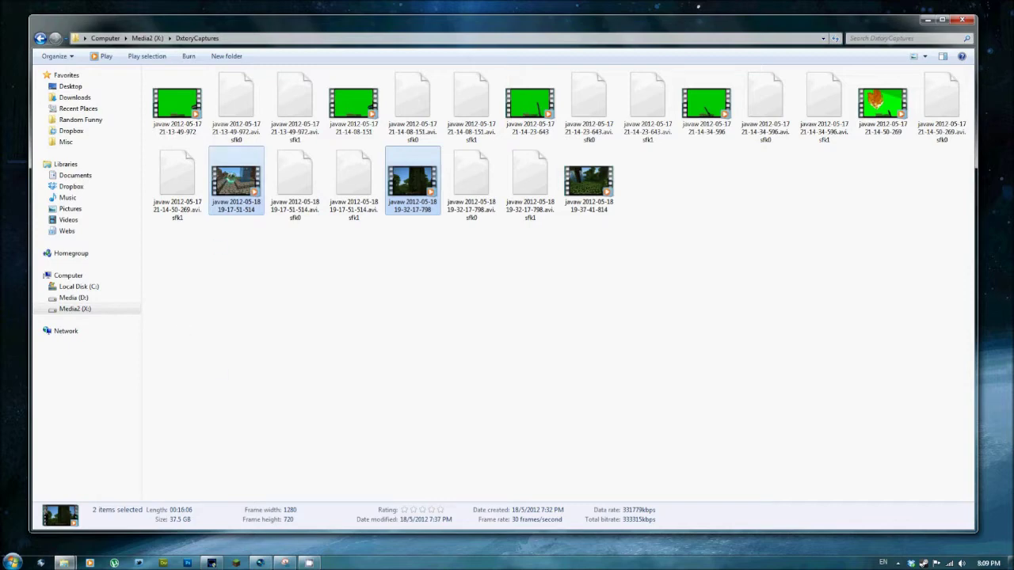
pyautogui.moveTo(229, 179)
pyautogui.mouseDown()
pyautogui.moveTo(303, 389)
pyautogui.moveTo(181, 145)
pyautogui.mouseUp()
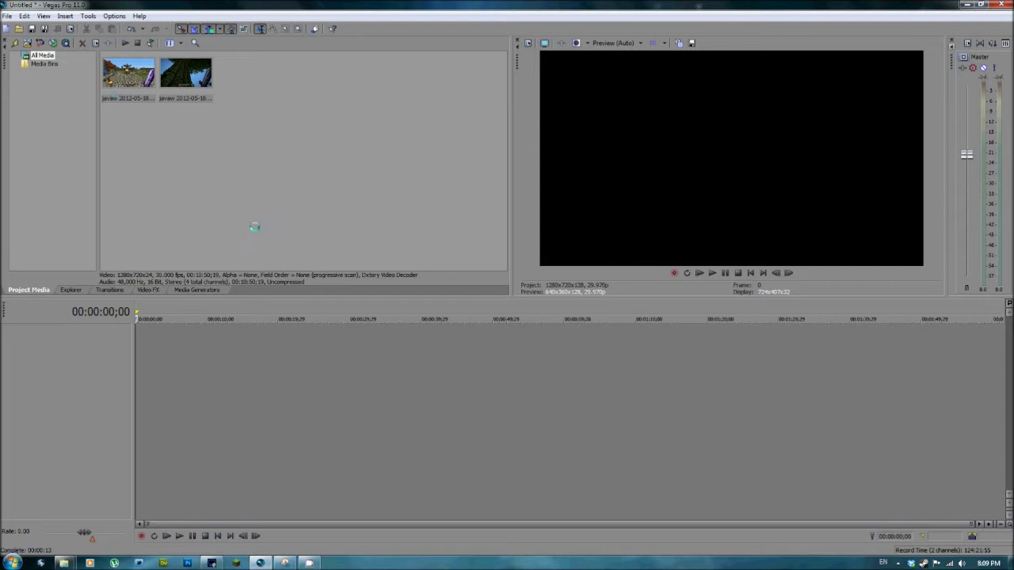
pyautogui.moveTo(65, 563)
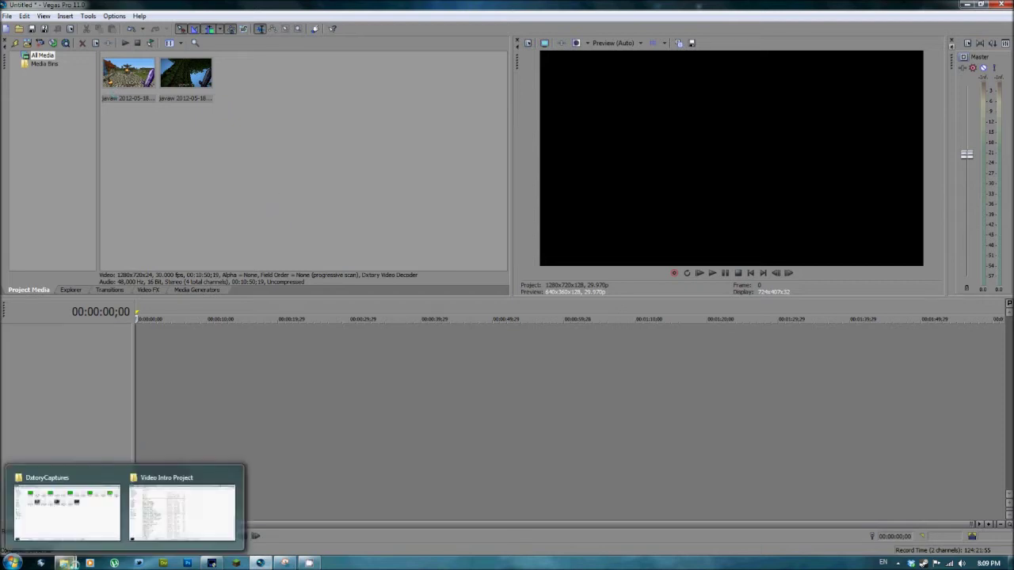
# - Drag the outro and MrSurvival intro WMVs from Video Intro Project into Project Media
pyautogui.click(182, 511)
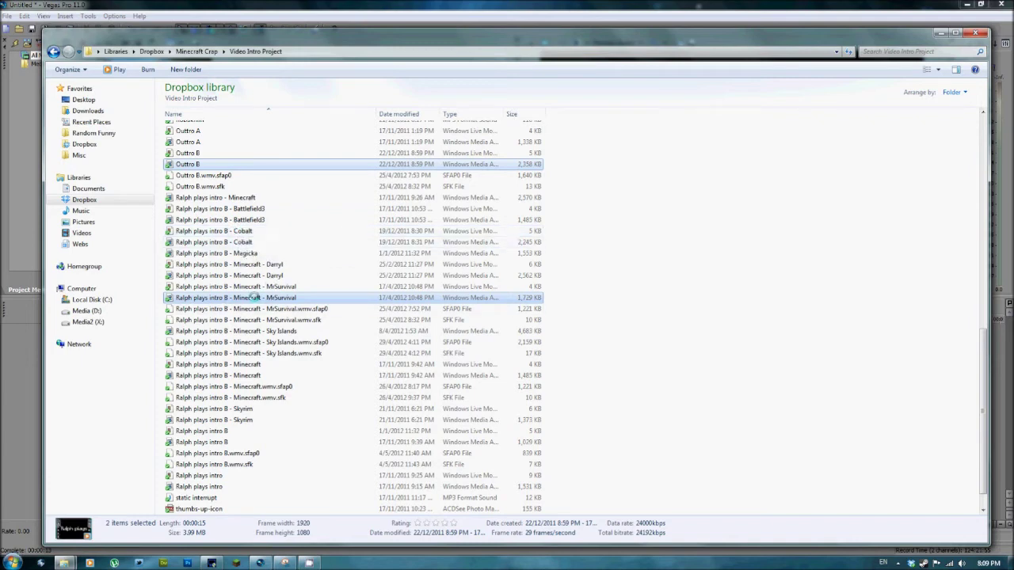
pyautogui.moveTo(269, 299)
pyautogui.mouseDown()
pyautogui.moveTo(270, 327)
pyautogui.moveTo(292, 220)
pyautogui.mouseUp()
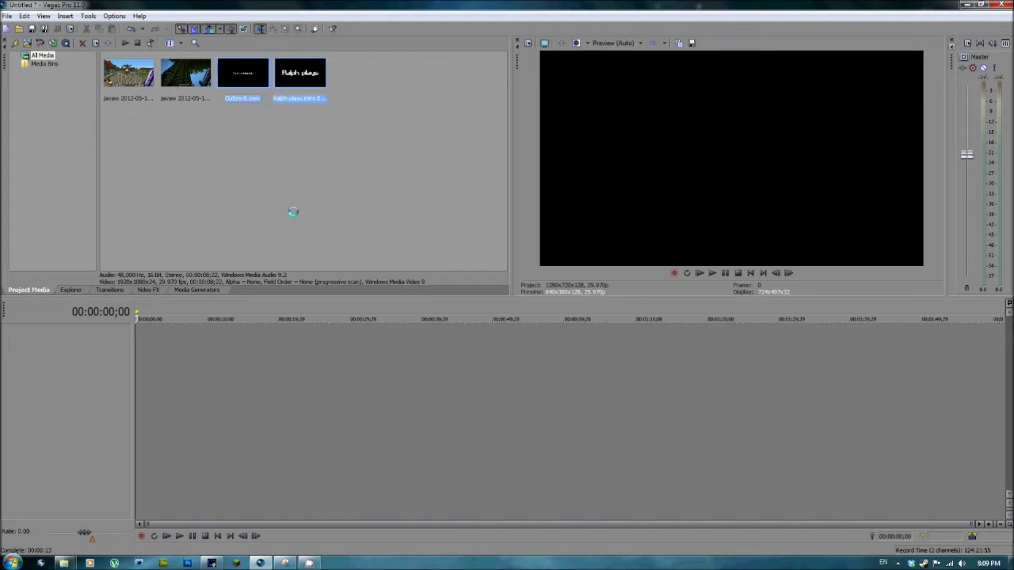
pyautogui.click(293, 212)
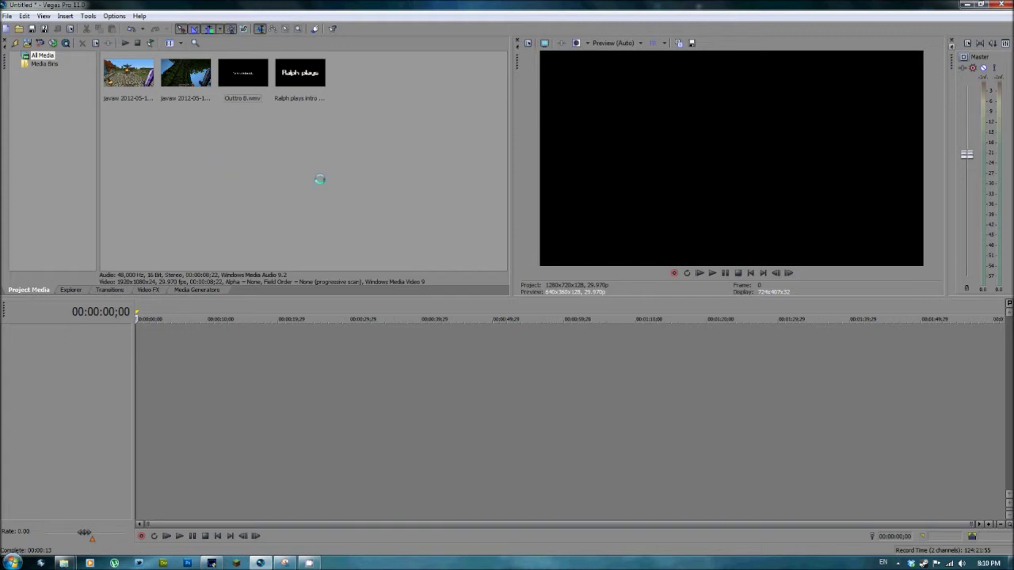
# - Place the Ralph plays intro at the timeline start, preview it, and set its audio to 1.7 dB
pyautogui.click(310, 81)
pyautogui.moveTo(309, 80)
pyautogui.mouseDown()
pyautogui.moveTo(143, 354)
pyautogui.moveTo(159, 364)
pyautogui.mouseUp()
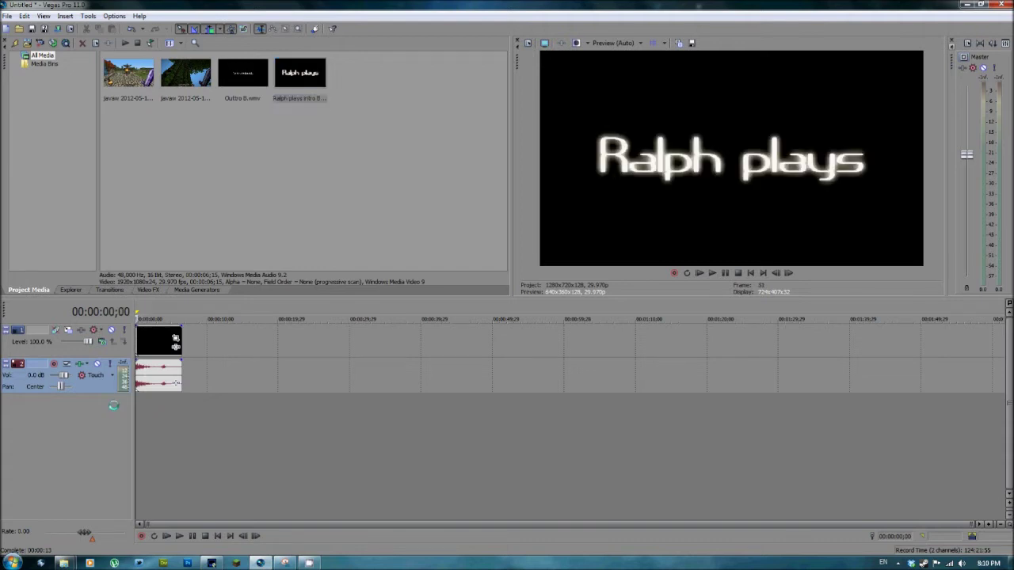
pyautogui.press('space')
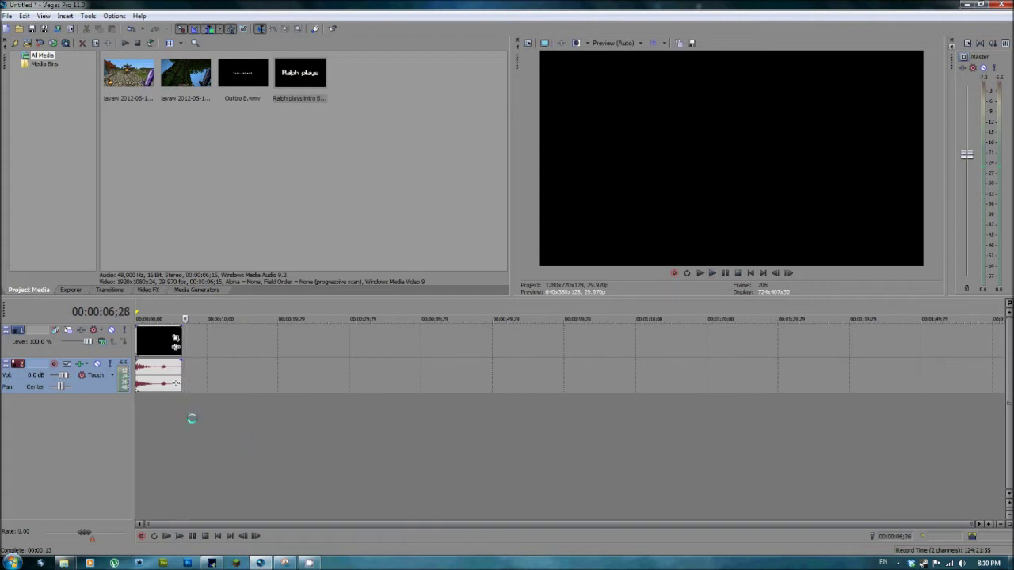
pyautogui.press('Home')
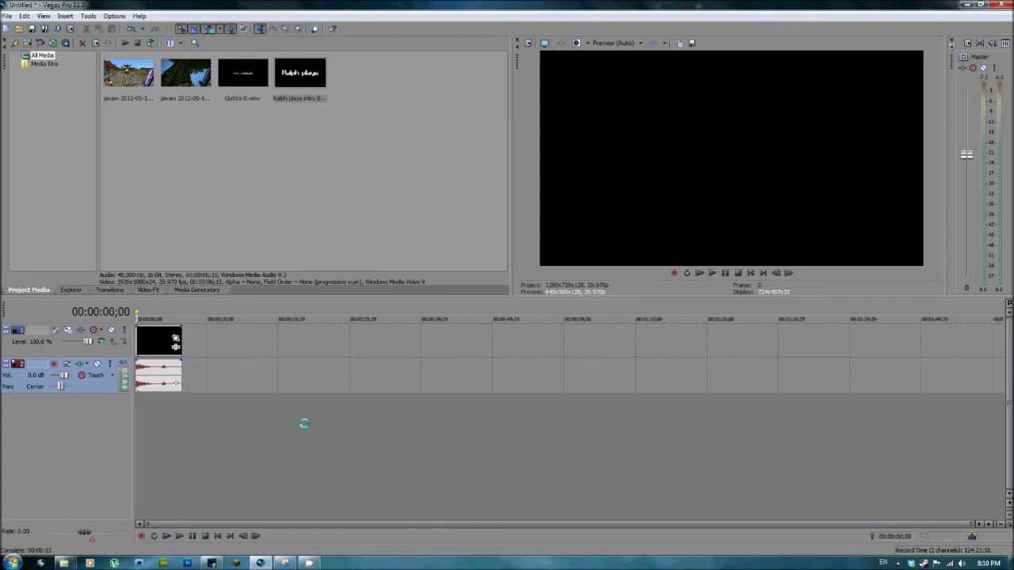
pyautogui.moveTo(63, 375); pyautogui.dragTo(67, 374)
# - Enable Disable resample in the intro video event's properties
pyautogui.rightClick(154, 340)
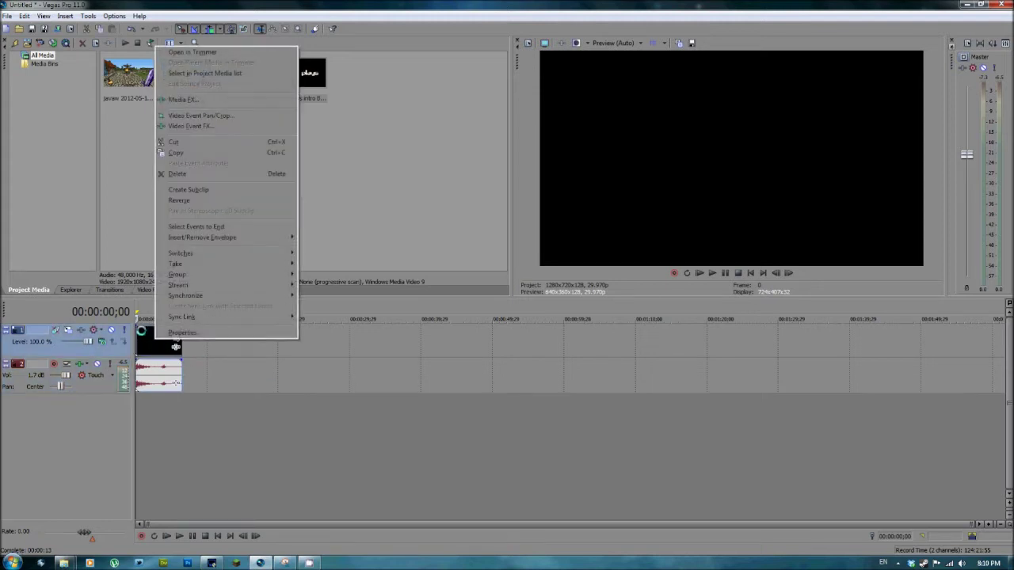
pyautogui.click(184, 333)
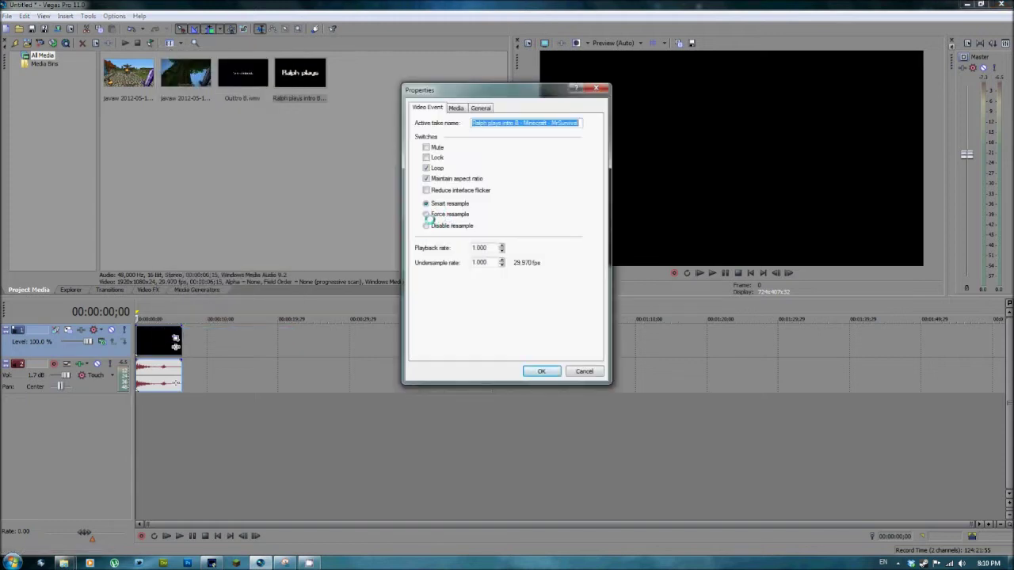
pyautogui.click(445, 227)
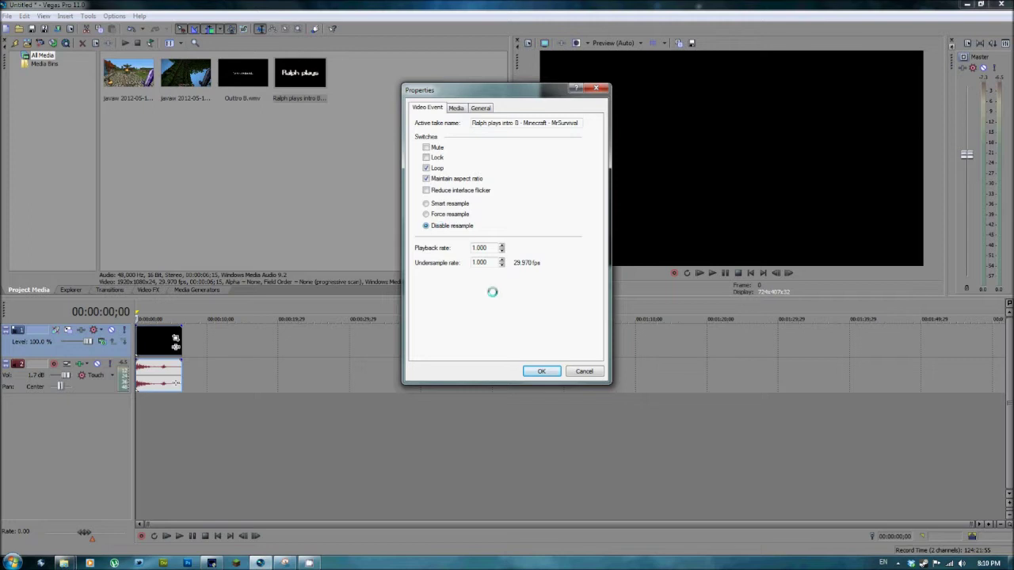
pyautogui.click(542, 371)
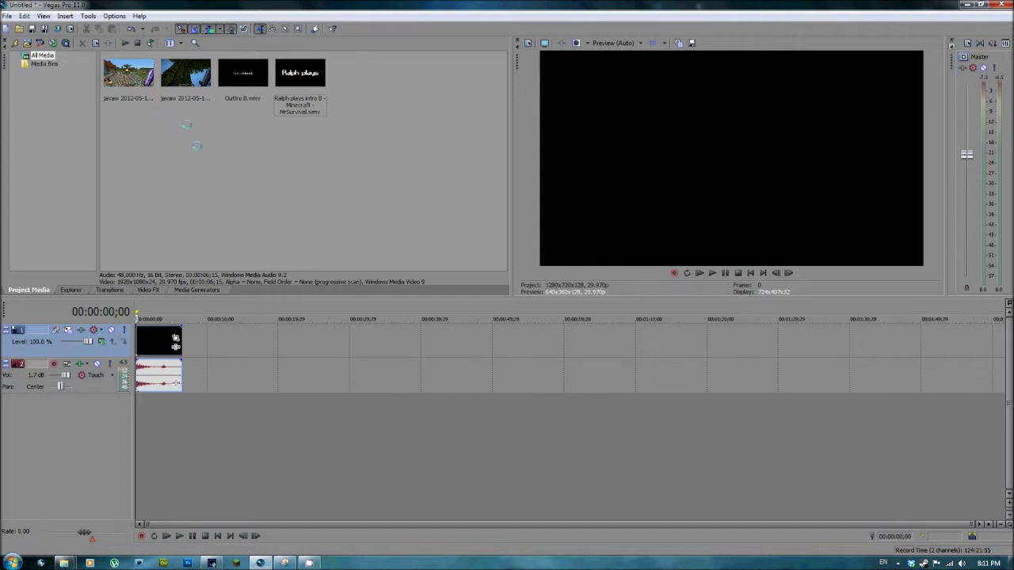
# - Rubber-band select both javaw gameplay clips and drag them onto the timeline after the intro
pyautogui.moveTo(203, 129); pyautogui.dragTo(103, 61)
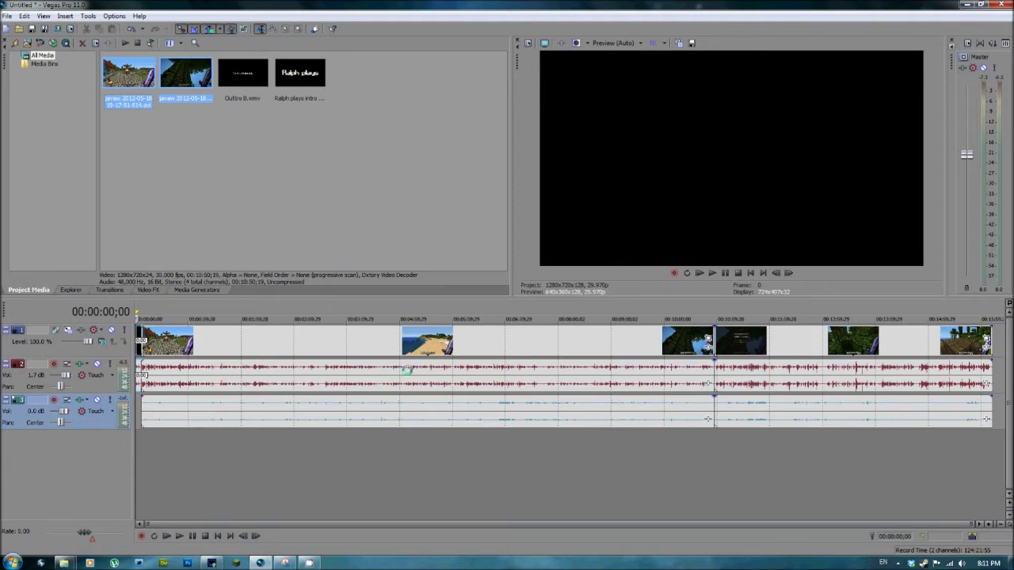
# - Set Disable resample on the first gameplay video event
pyautogui.click(311, 348)
pyautogui.rightClick(312, 348)
pyautogui.click(332, 333)
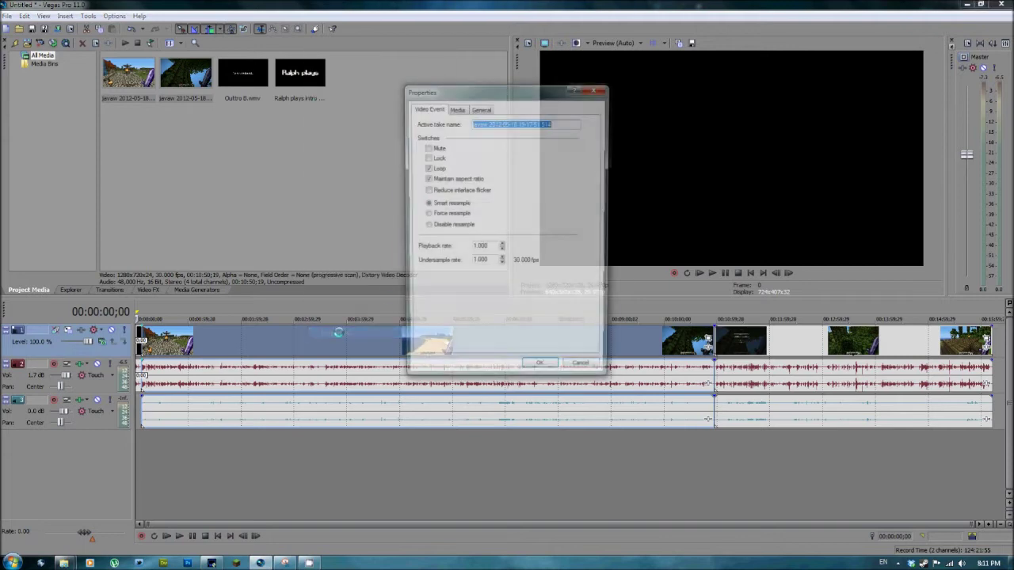
pyautogui.click(444, 226)
# - Set Disable resample on the second gameplay video event and select the outro clip
pyautogui.click(532, 370)
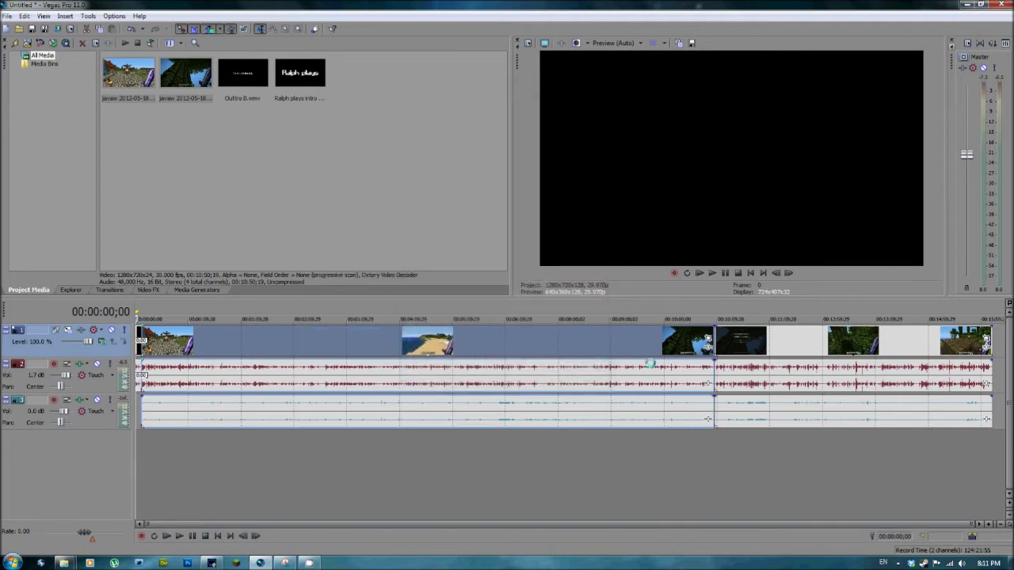
pyautogui.rightClick(784, 339)
pyautogui.click(808, 334)
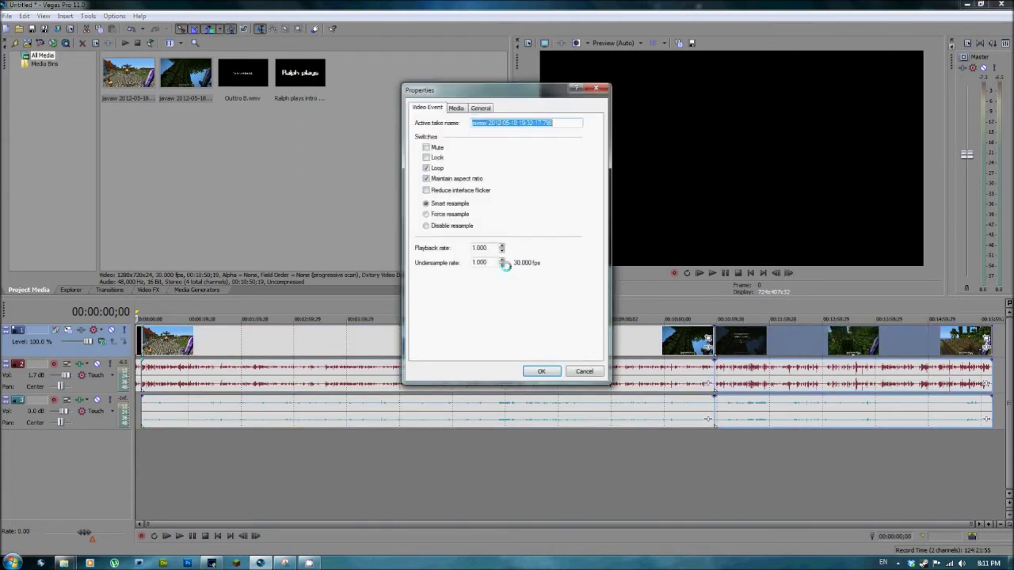
pyautogui.click(449, 226)
pyautogui.click(542, 370)
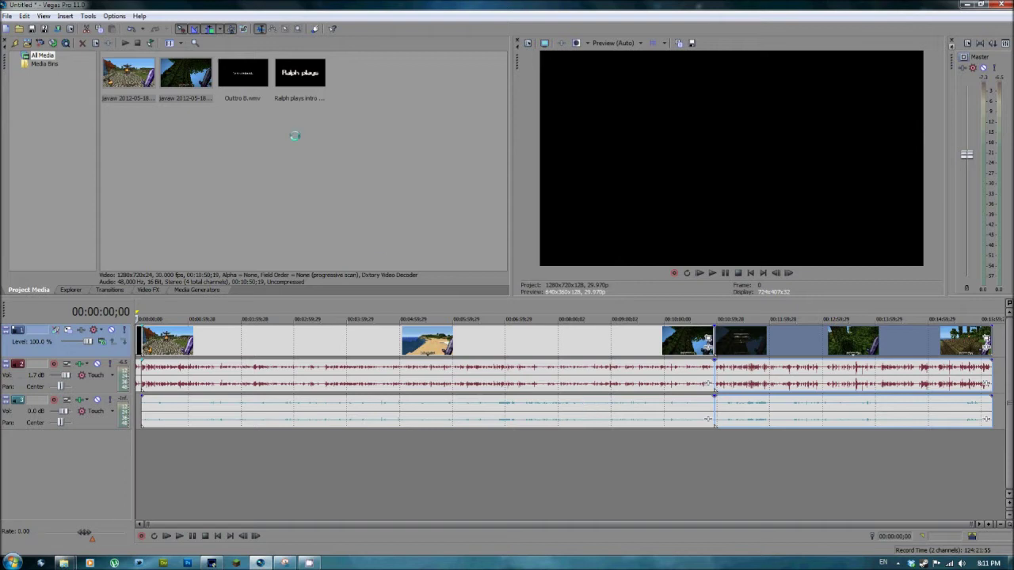
pyautogui.click(243, 73)
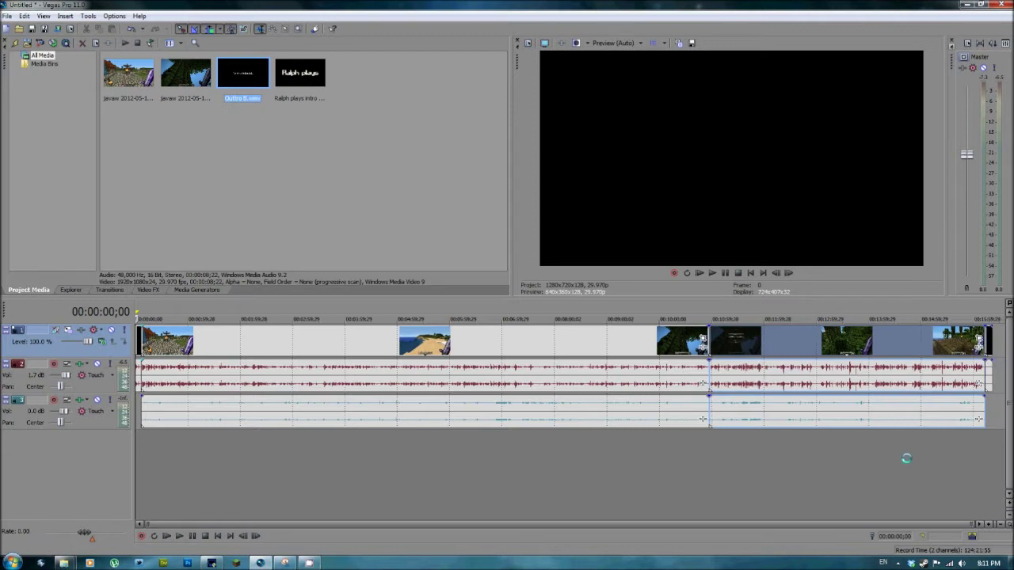
# - Nudge the second recording and set it back against the first, then enable auto ripple
pyautogui.moveTo(740, 345); pyautogui.dragTo(787, 341)
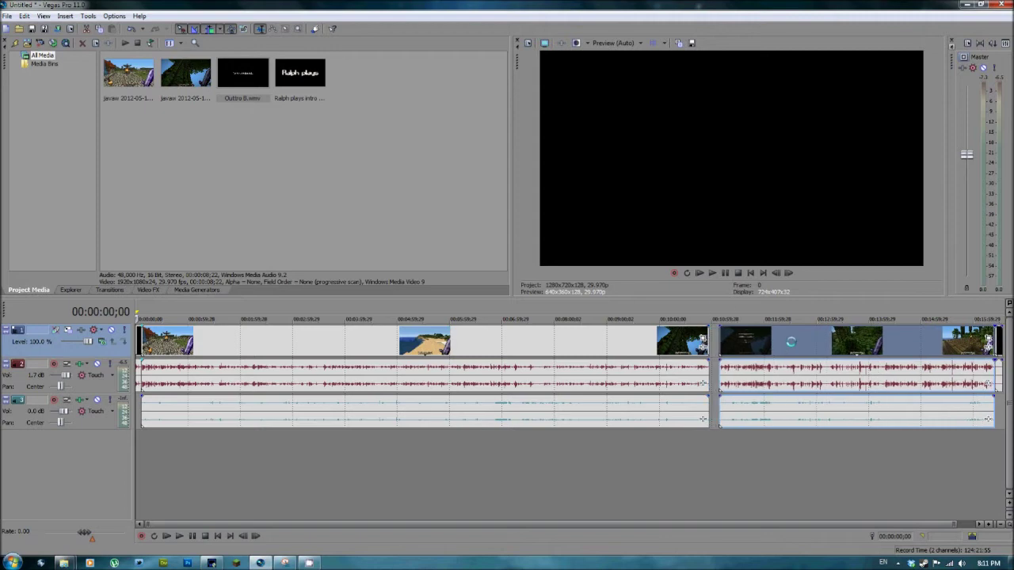
pyautogui.moveTo(766, 343); pyautogui.dragTo(767, 343)
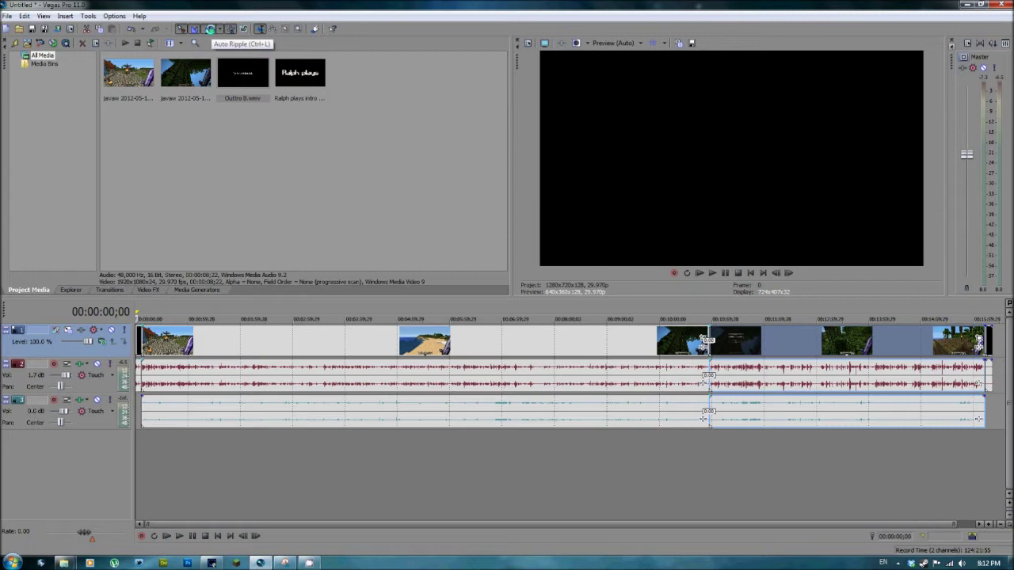
pyautogui.click(209, 29)
# - Overlap the second recording onto the first as a trial crossfade, then undo it
pyautogui.click(363, 334)
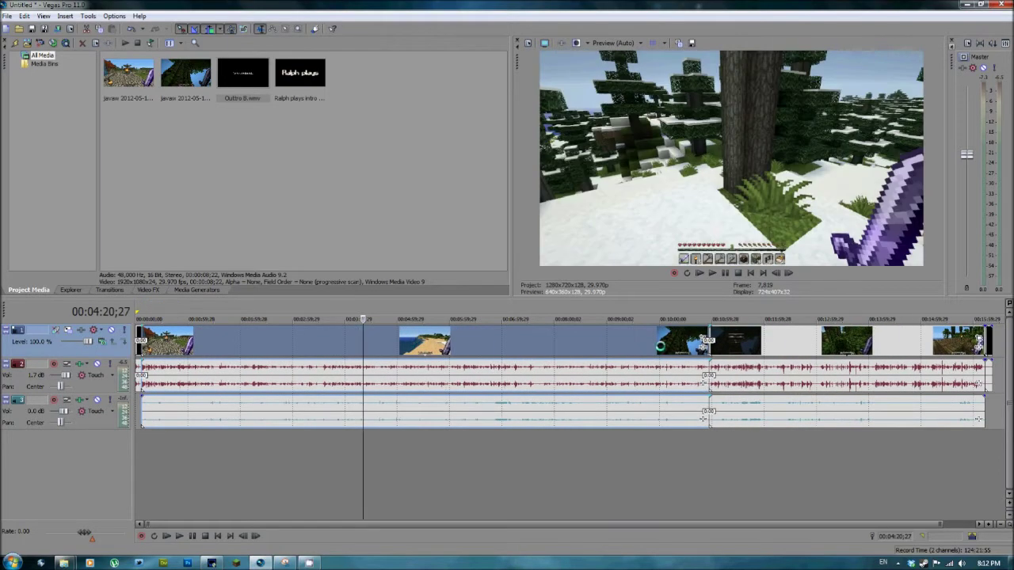
pyautogui.moveTo(543, 372); pyautogui.dragTo(647, 342)
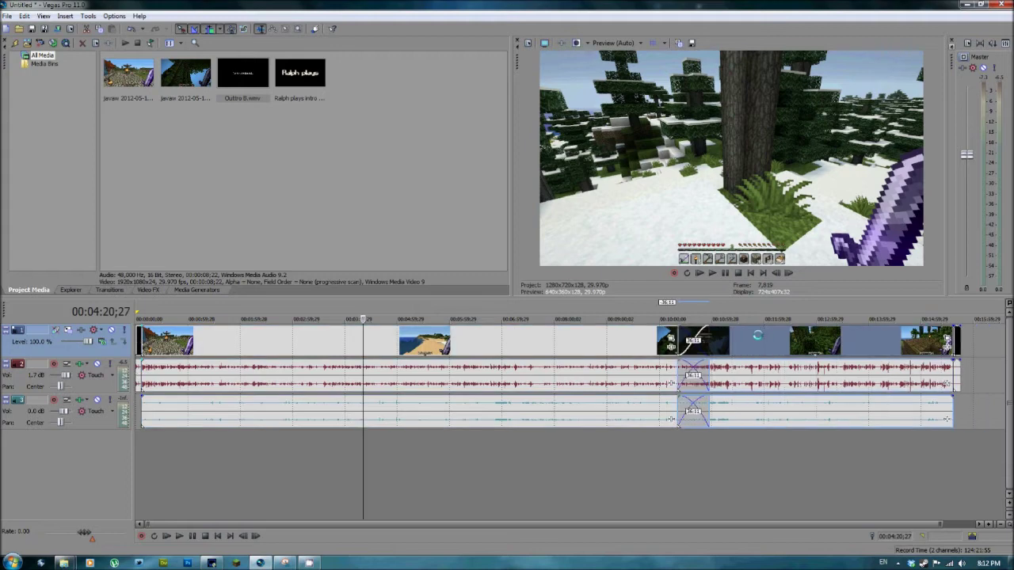
pyautogui.hotkey('ctrl', 'z')
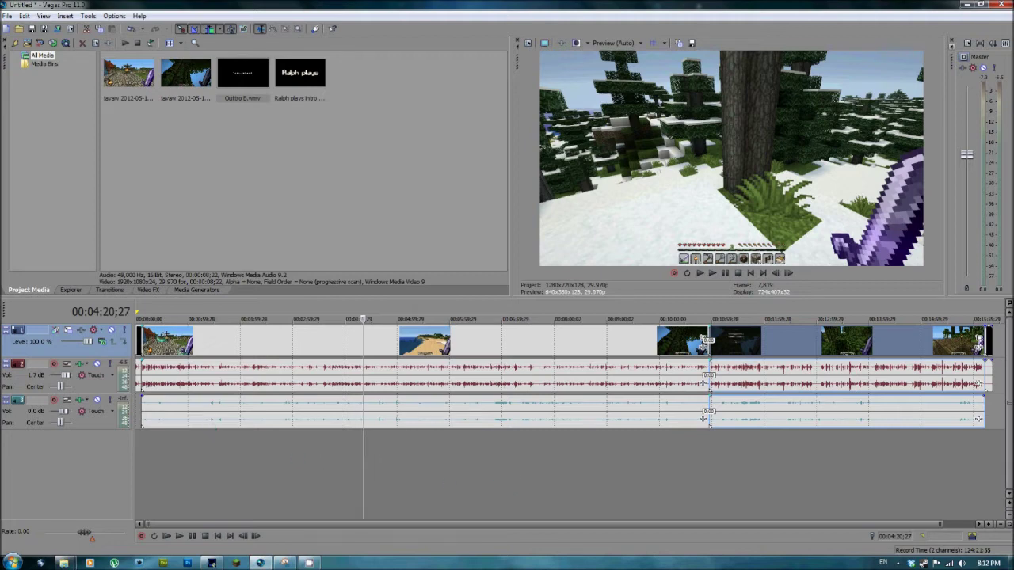
# - Zoom in on the intro's Minecraft title and preview the cut into gameplay
pyautogui.click(144, 340)
pyautogui.scroll(2, 158, 420)
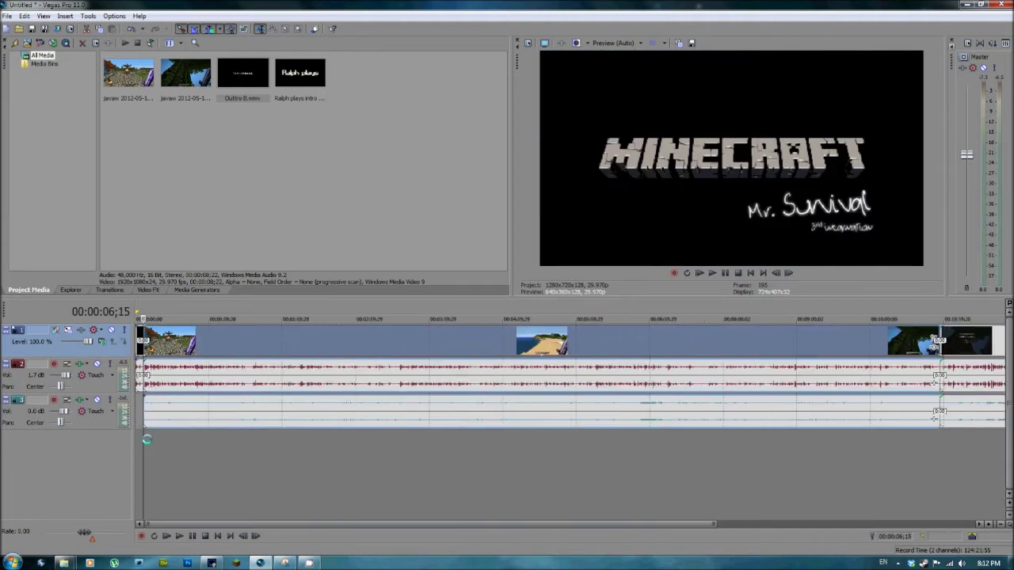
pyautogui.scroll(2, 187, 457)
pyautogui.scroll(2, 236, 467)
pyautogui.scroll(2, 274, 472)
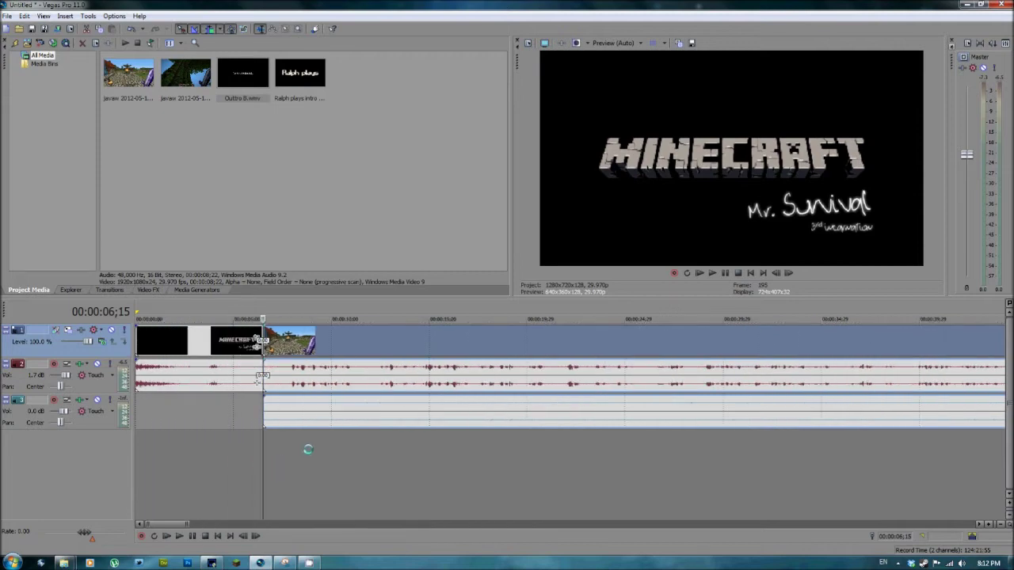
pyautogui.press('space')
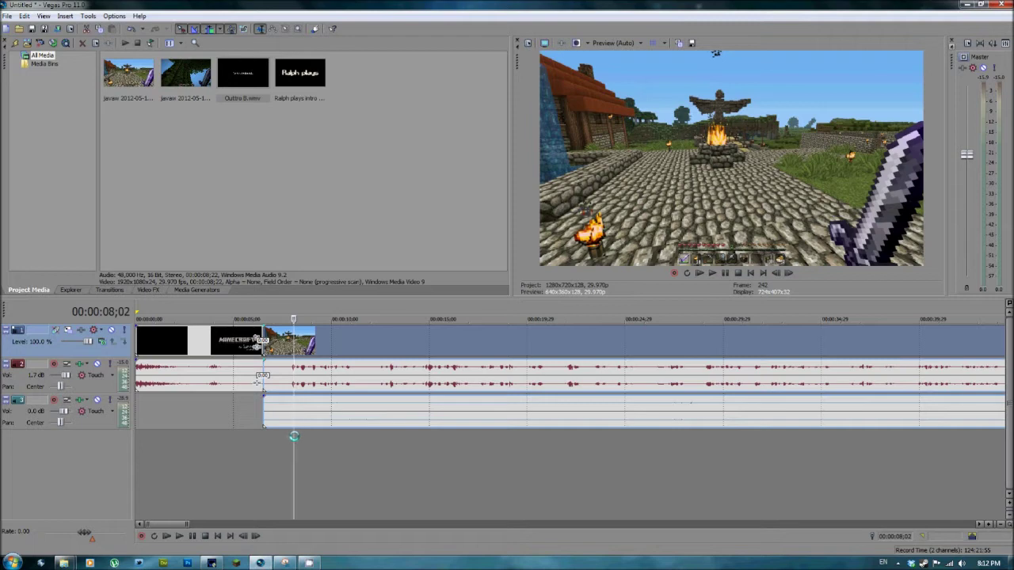
pyautogui.moveTo(294, 437); pyautogui.dragTo(264, 432)
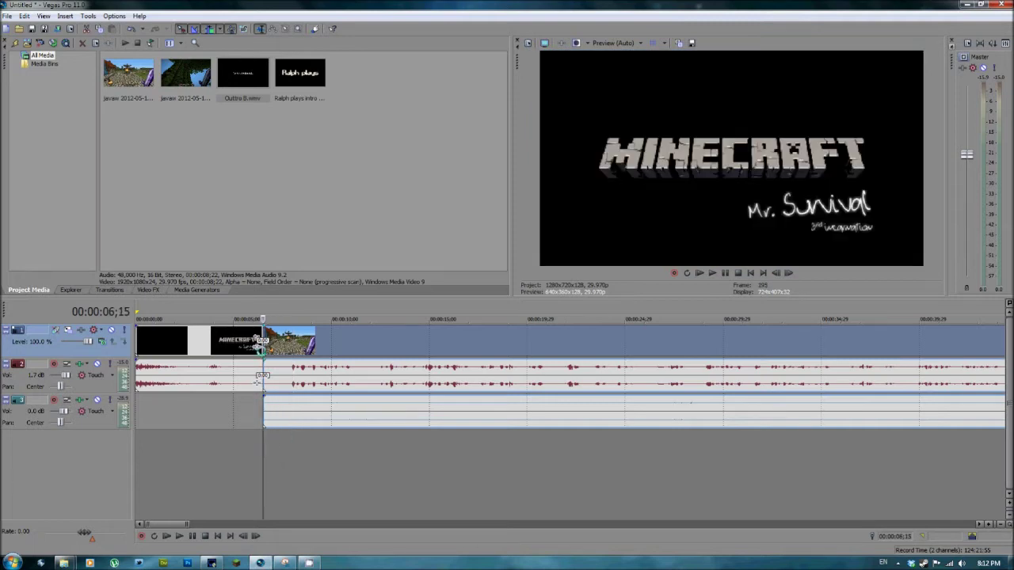
# - Crossfade the gameplay over the title, preview it, and add a ~22-frame mic-track fade-in
pyautogui.moveTo(262, 343)
pyautogui.mouseDown()
pyautogui.moveTo(276, 346)
pyautogui.moveTo(253, 346)
pyautogui.mouseUp()
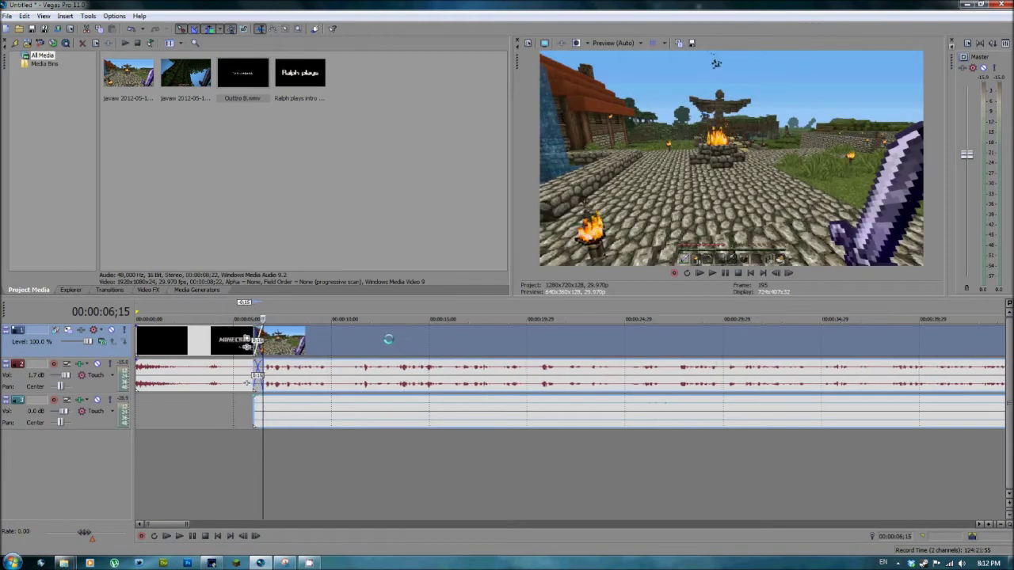
pyautogui.moveTo(254, 346); pyautogui.dragTo(238, 346)
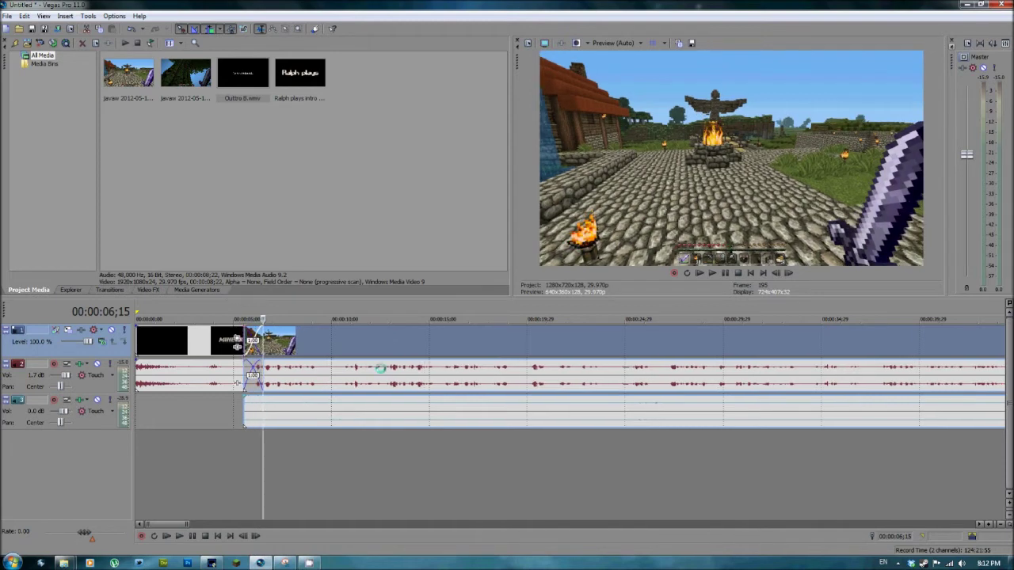
pyautogui.click(237, 436)
pyautogui.press('space')
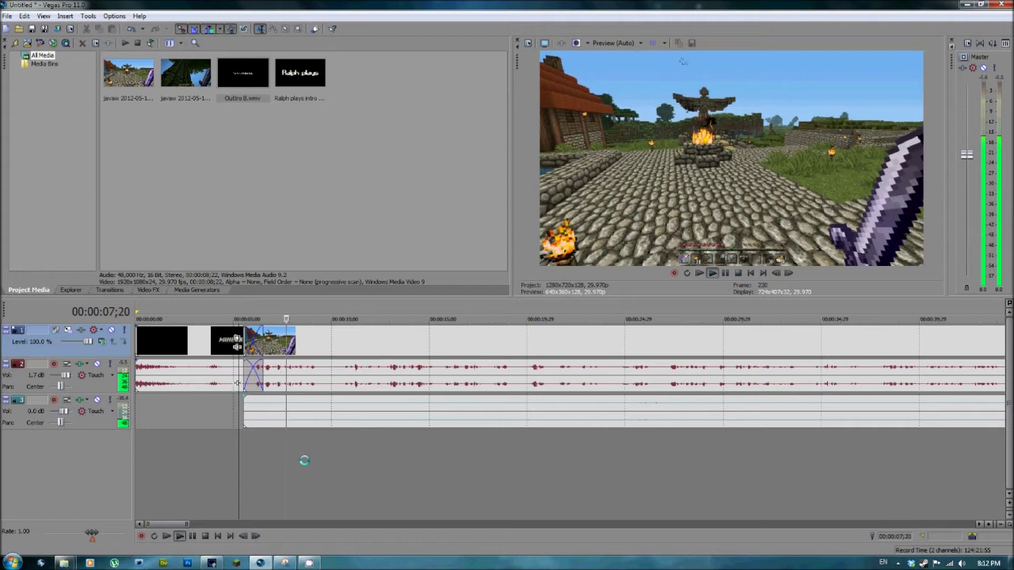
pyautogui.press('Return')
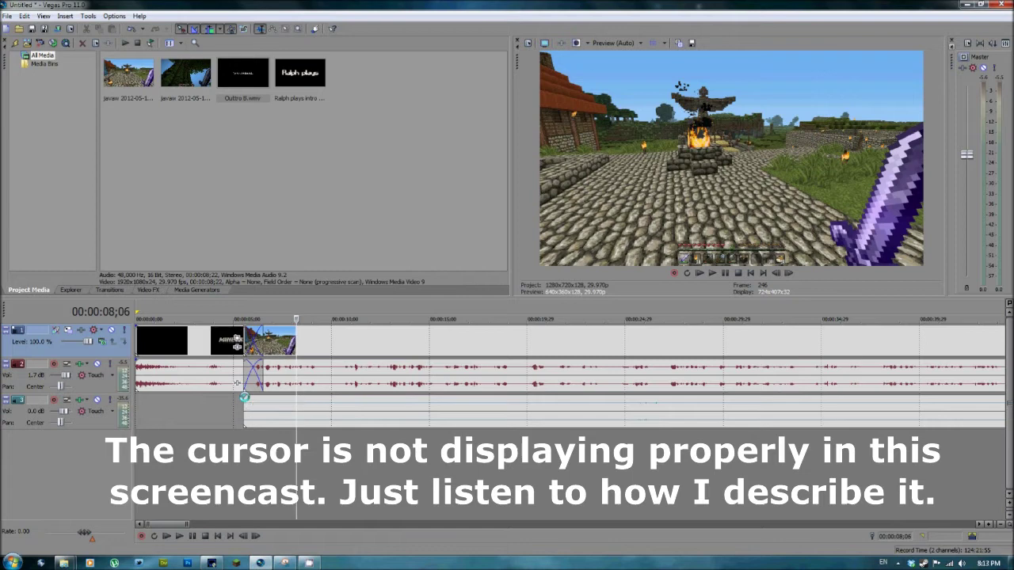
pyautogui.moveTo(244, 396); pyautogui.dragTo(262, 398)
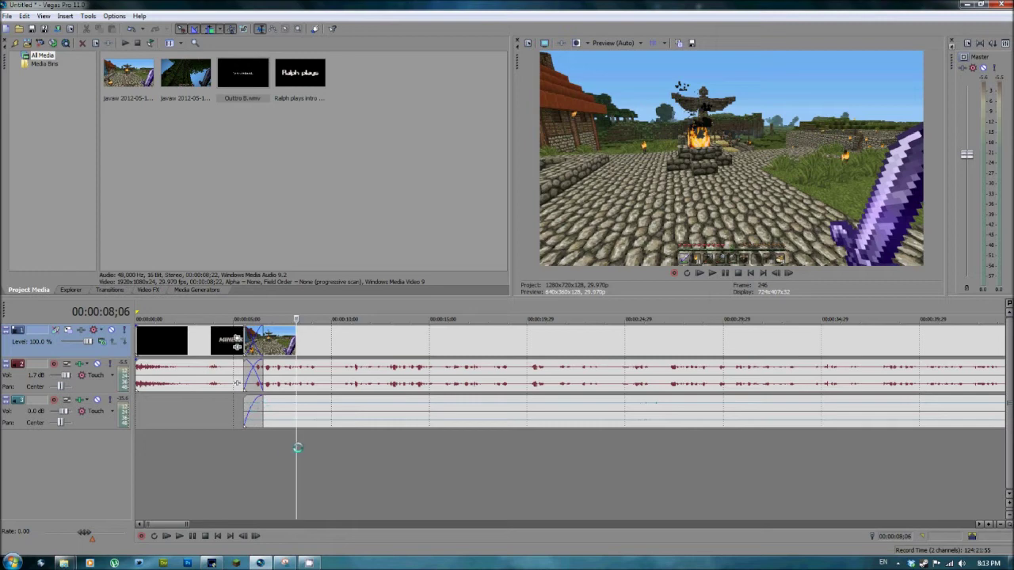
# - Add a short fade-in to the third track's event where the gameplay starts, then zoom out
pyautogui.moveTo(290, 444)
pyautogui.mouseDown()
pyautogui.moveTo(232, 441)
pyautogui.moveTo(283, 466)
pyautogui.moveTo(253, 441)
pyautogui.moveTo(450, 431)
pyautogui.mouseUp()
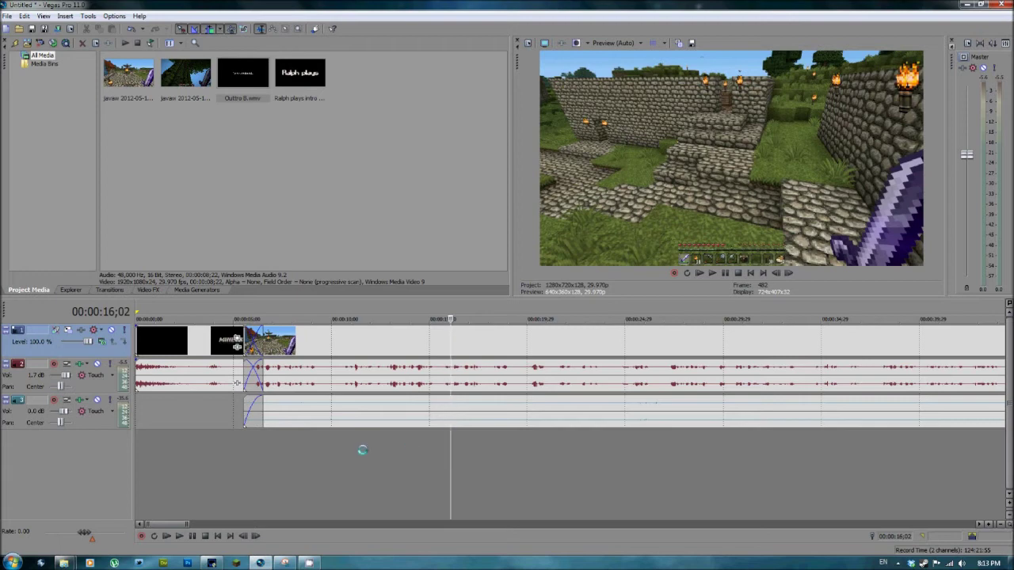
pyautogui.hscroll(3, 358, 452)
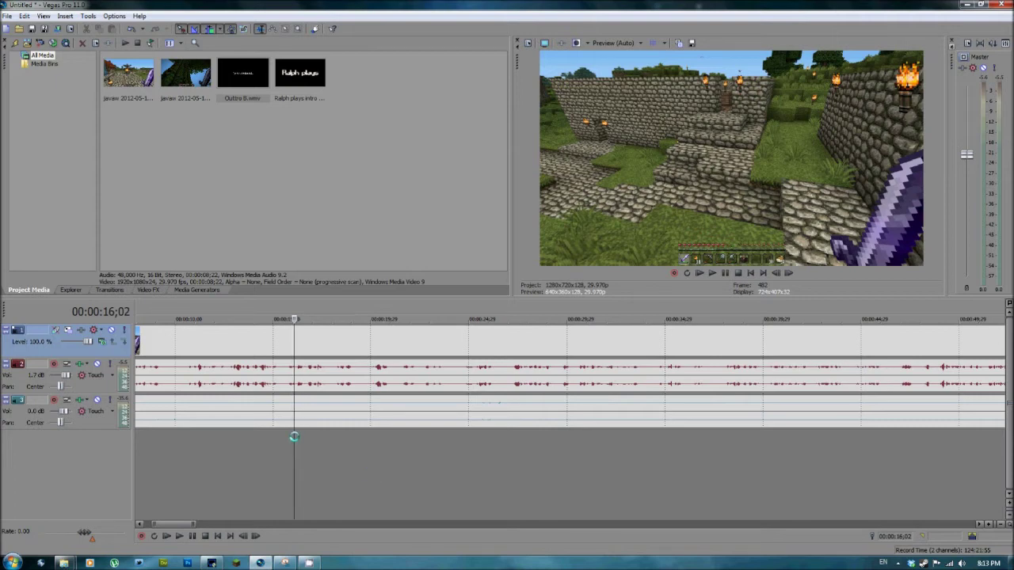
pyautogui.scroll(-10, 294, 436)
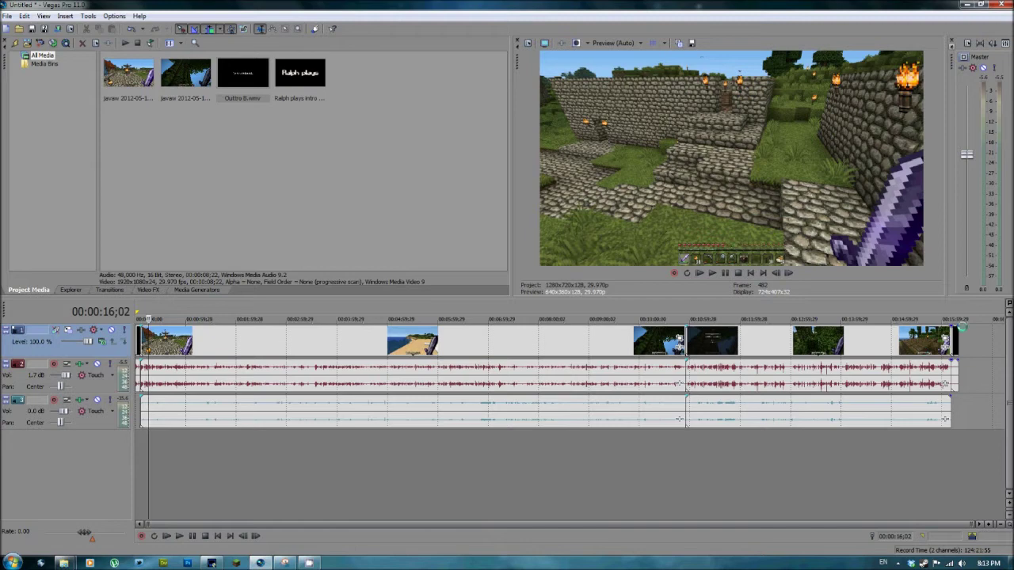
pyautogui.scroll(5, 214, 460)
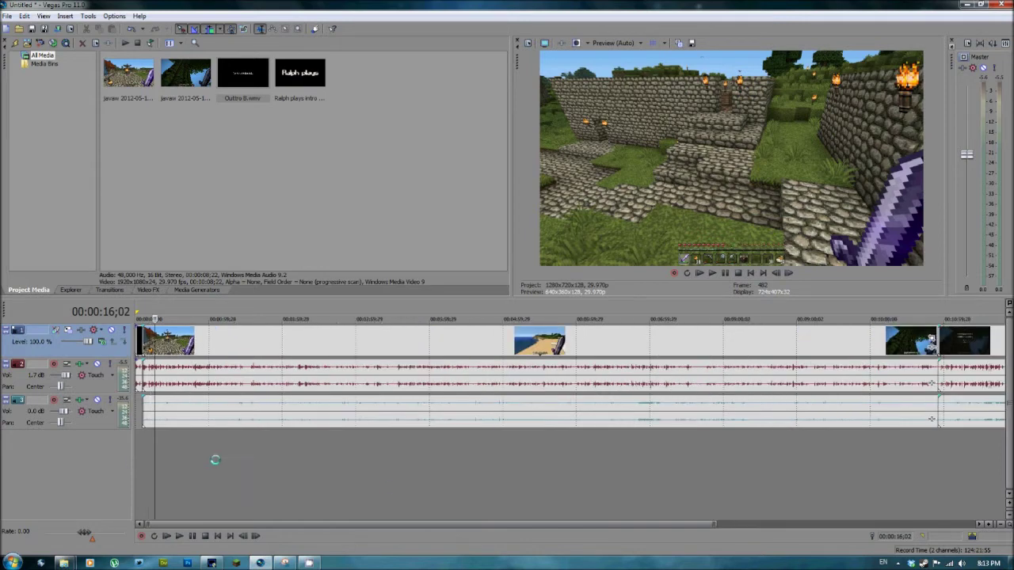
pyautogui.scroll(3, 246, 467)
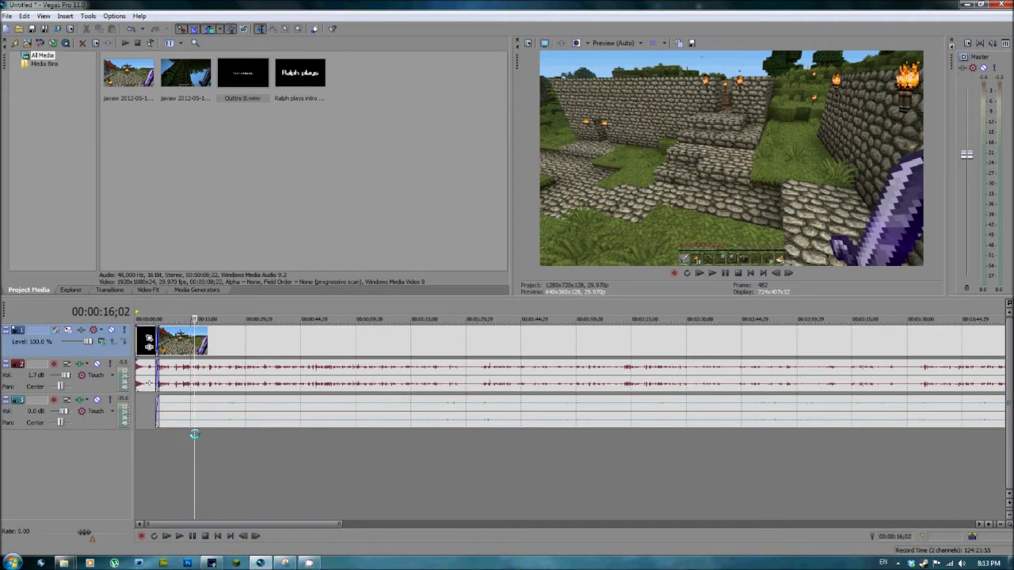
pyautogui.moveTo(194, 434)
pyautogui.mouseDown()
pyautogui.moveTo(375, 445)
pyautogui.moveTo(471, 436)
pyautogui.mouseUp()
pyautogui.scroll(1, 496, 458)
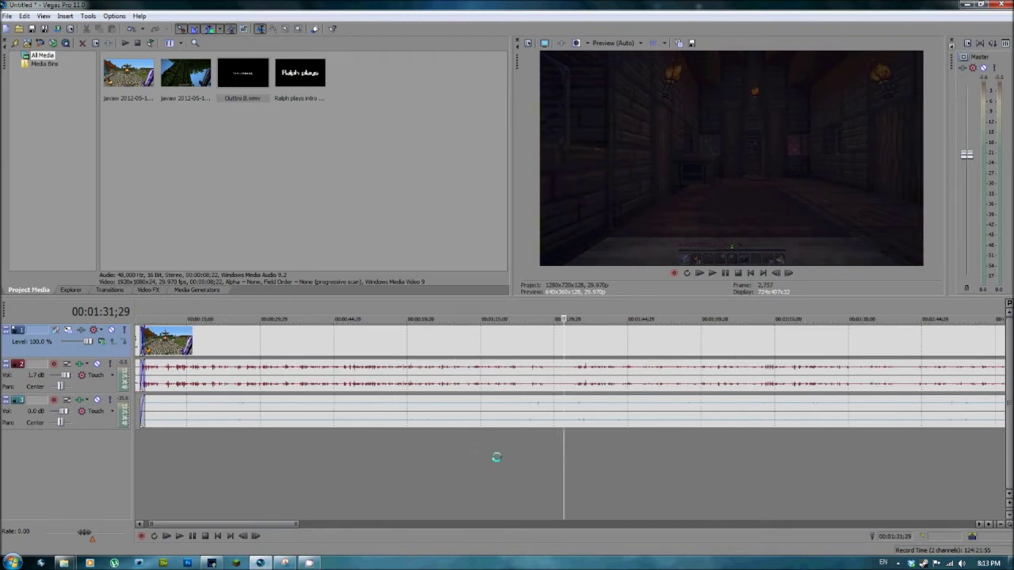
pyautogui.scroll(1, 497, 458)
pyautogui.moveTo(563, 435)
pyautogui.mouseDown()
pyautogui.moveTo(532, 435)
pyautogui.moveTo(547, 435)
pyautogui.mouseUp()
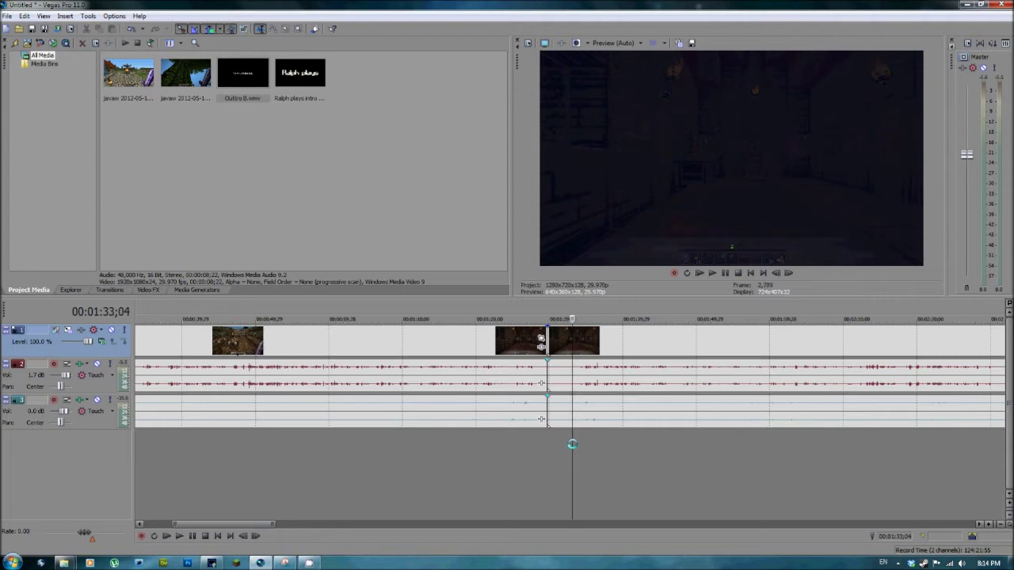
pyautogui.moveTo(572, 444); pyautogui.dragTo(566, 444)
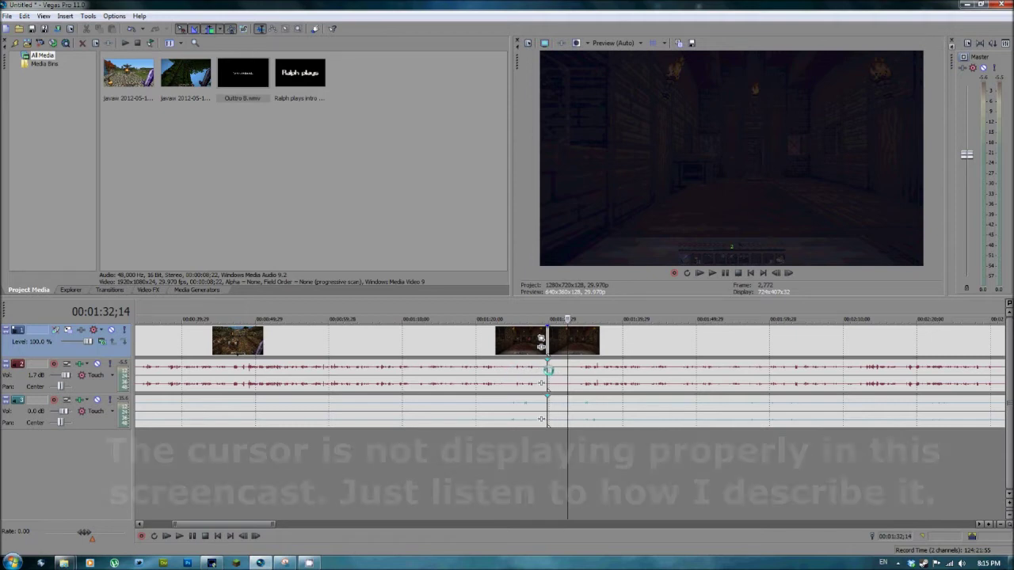
# - Undo the accidental clip shift and scrub around the join near 1:31
pyautogui.moveTo(548, 369); pyautogui.dragTo(564, 370)
pyautogui.hotkey('ctrl', 'z')
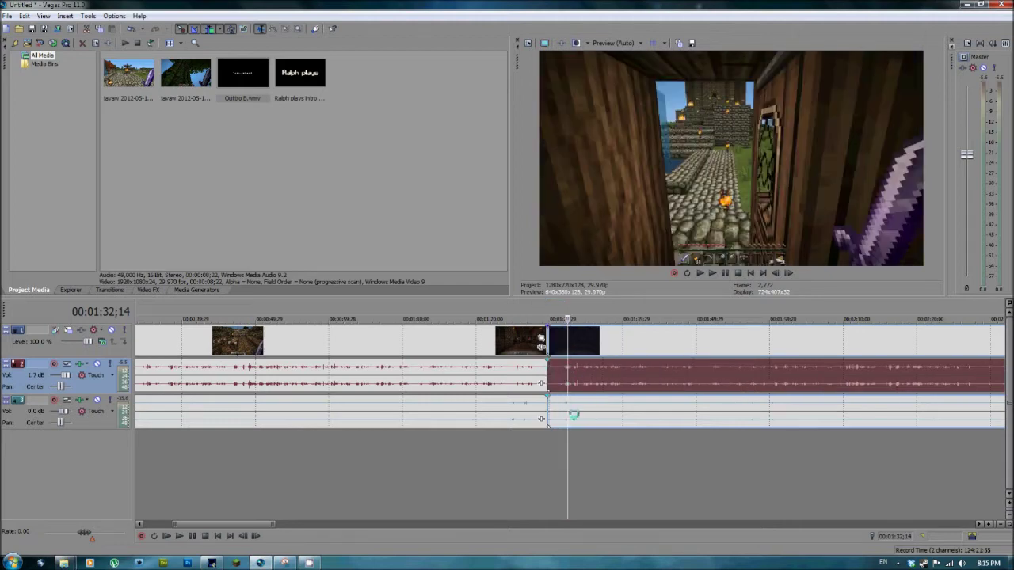
pyautogui.click(548, 402)
pyautogui.moveTo(543, 402)
pyautogui.mouseDown()
pyautogui.moveTo(538, 443)
pyautogui.moveTo(549, 451)
pyautogui.moveTo(540, 446)
pyautogui.moveTo(574, 432)
pyautogui.mouseUp()
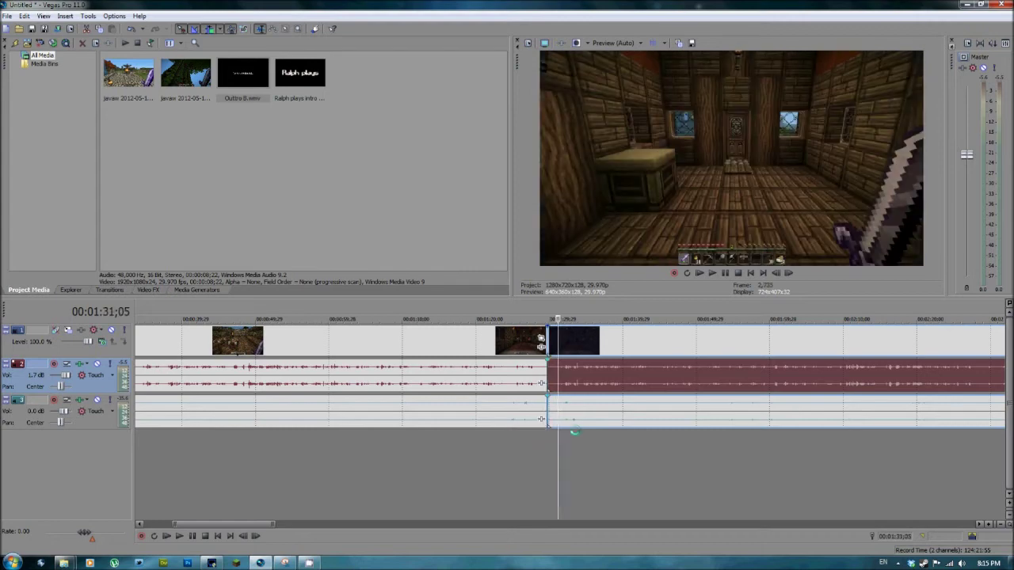
# - Overlap the later gameplay clip onto the previous one and preview the crossfade
pyautogui.click(608, 343)
pyautogui.moveTo(608, 342); pyautogui.dragTo(604, 342)
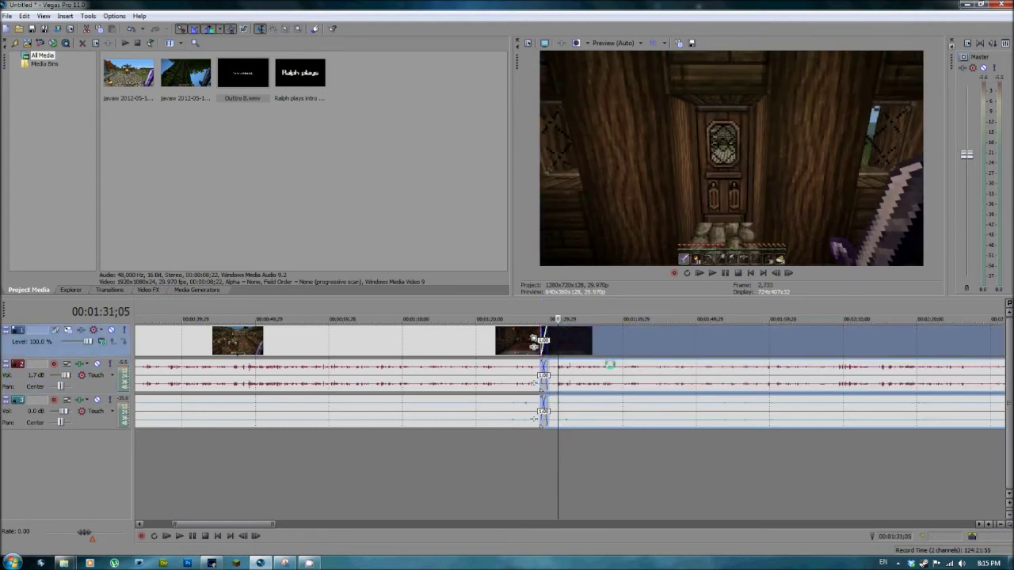
pyautogui.moveTo(557, 436); pyautogui.dragTo(529, 440)
pyautogui.press('space')
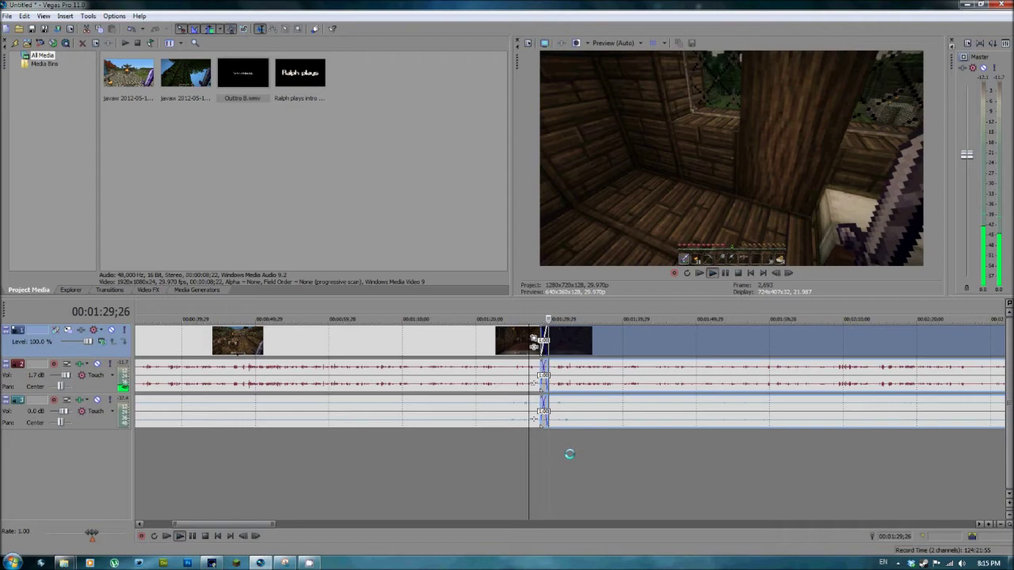
pyautogui.press('Return')
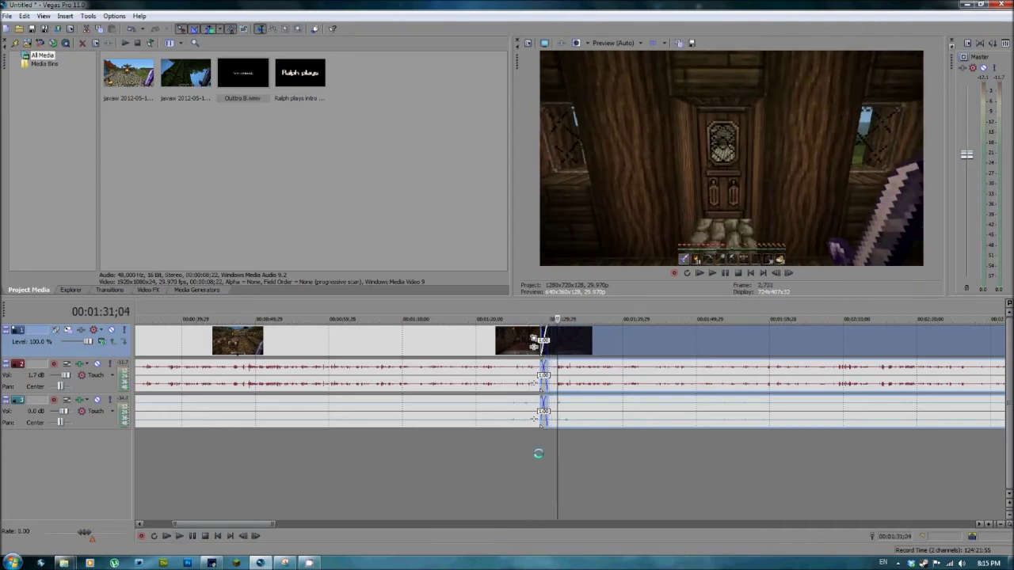
pyautogui.scroll(-5, 527, 445)
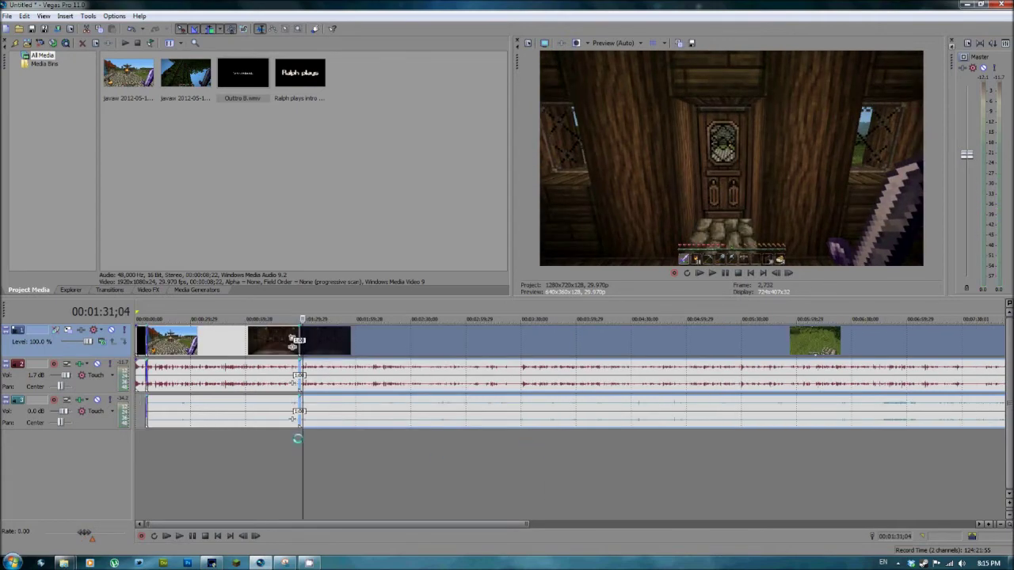
pyautogui.moveTo(298, 439); pyautogui.dragTo(734, 459)
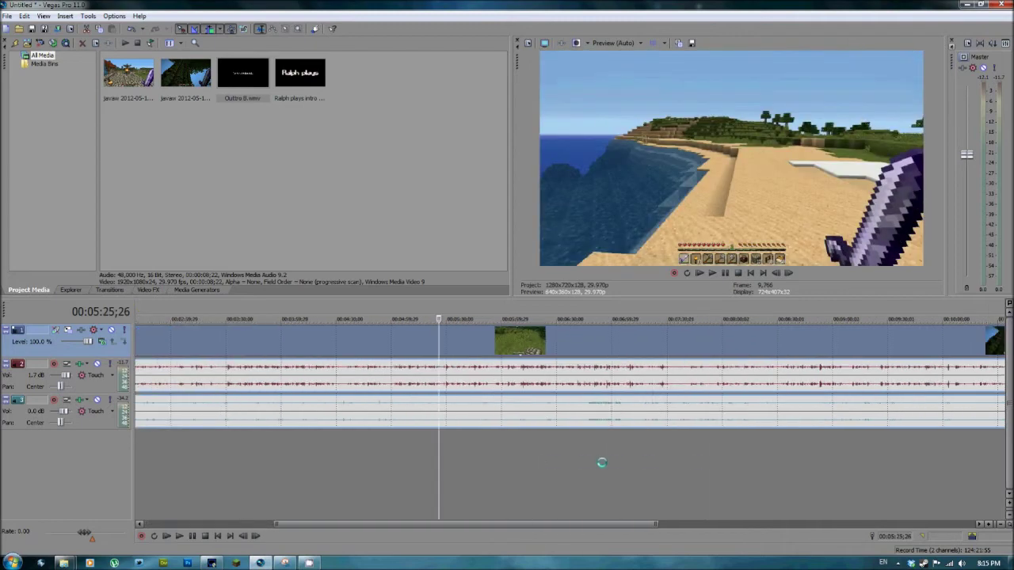
pyautogui.moveTo(293, 346); pyautogui.dragTo(885, 346)
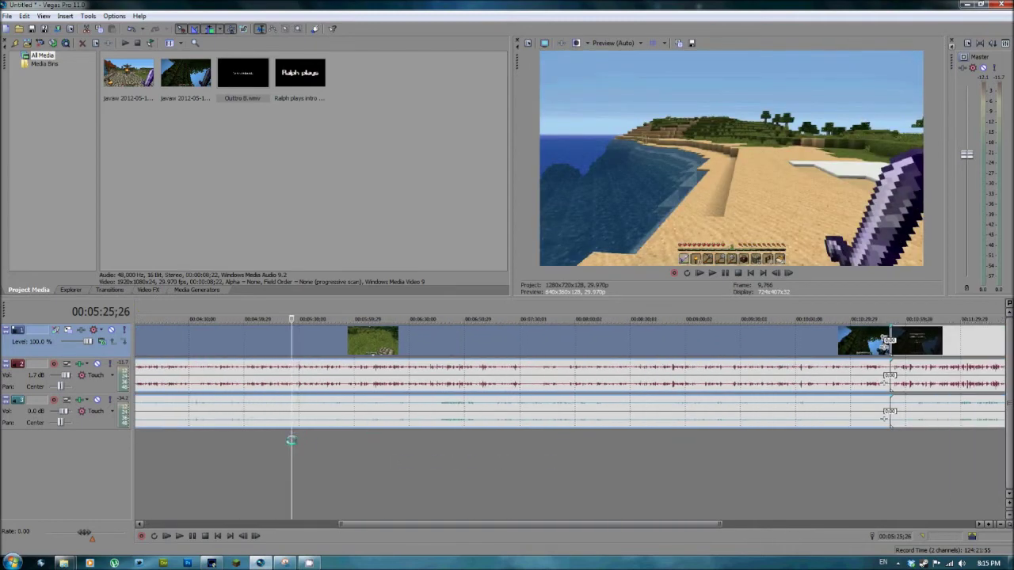
pyautogui.moveTo(290, 437)
pyautogui.mouseDown()
pyautogui.moveTo(360, 446)
pyautogui.moveTo(656, 443)
pyautogui.mouseUp()
pyautogui.hscroll(3, 610, 452)
pyautogui.hscroll(2, 588, 458)
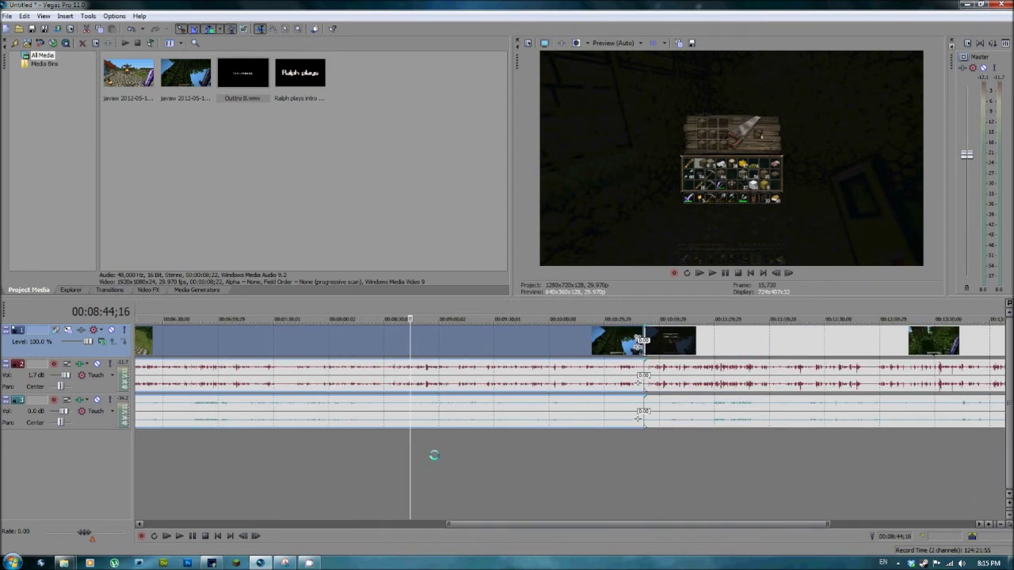
pyautogui.moveTo(409, 438); pyautogui.dragTo(434, 445)
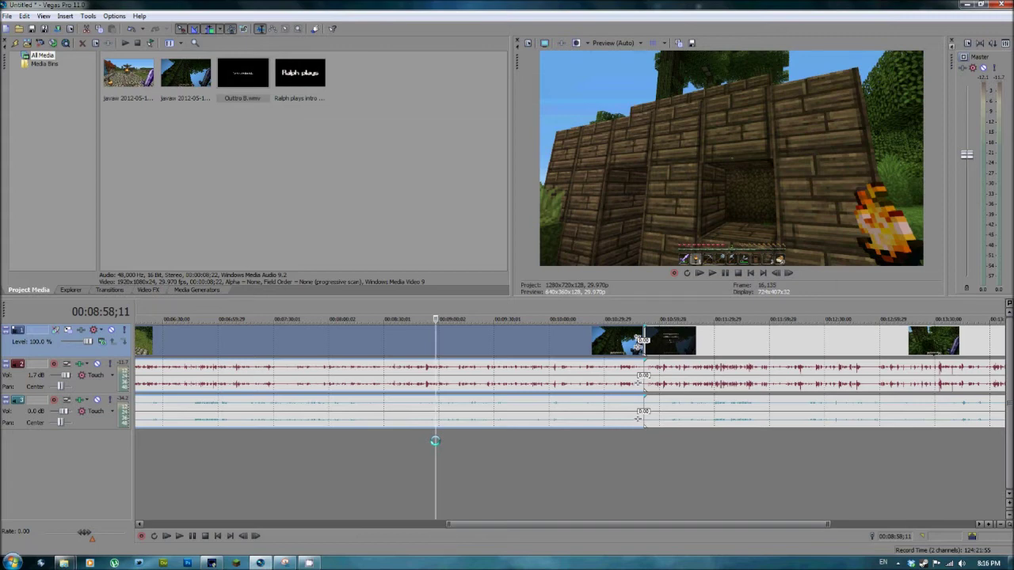
pyautogui.moveTo(435, 440); pyautogui.dragTo(624, 441)
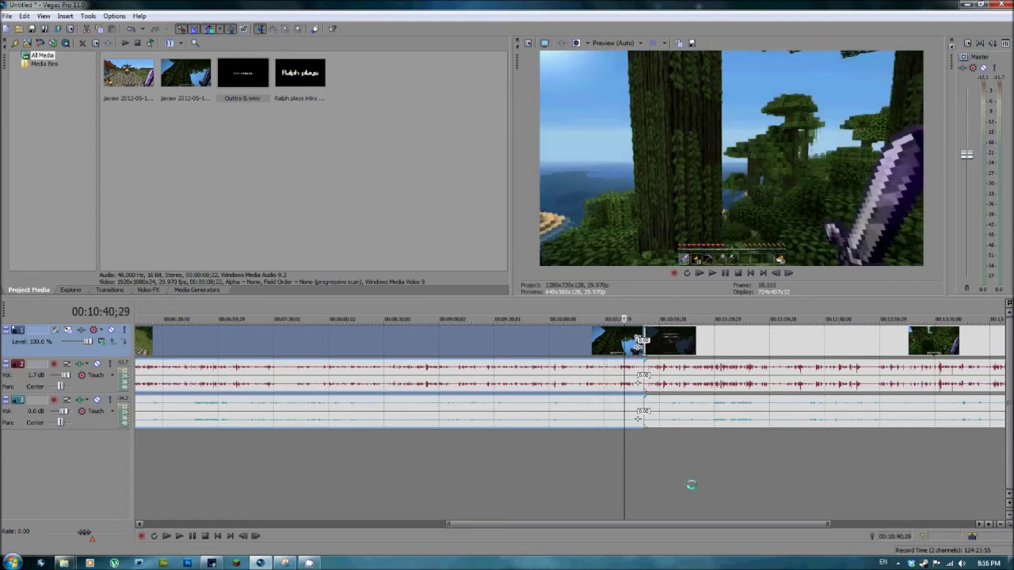
pyautogui.press('space')
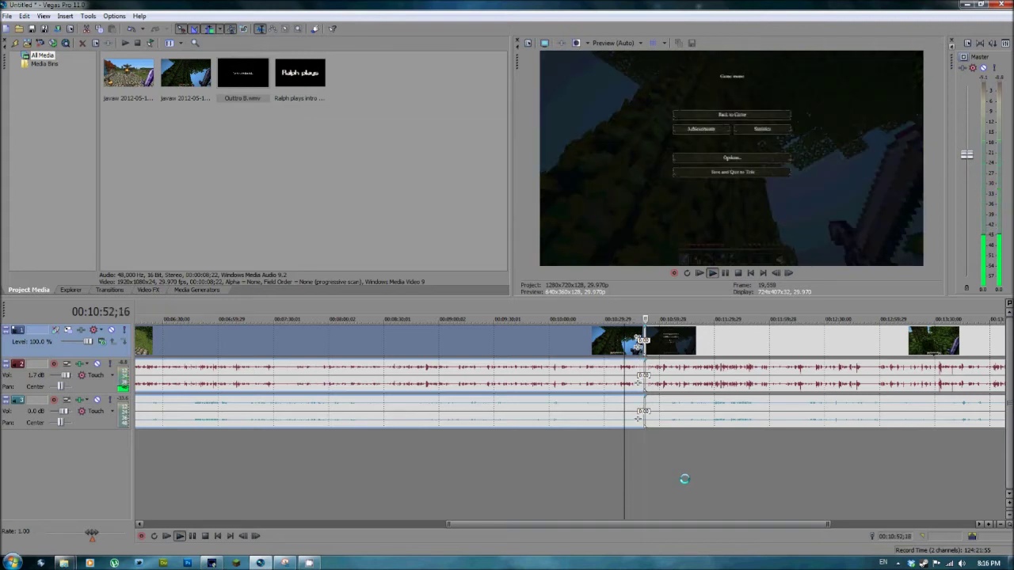
pyautogui.scroll(2, 678, 477)
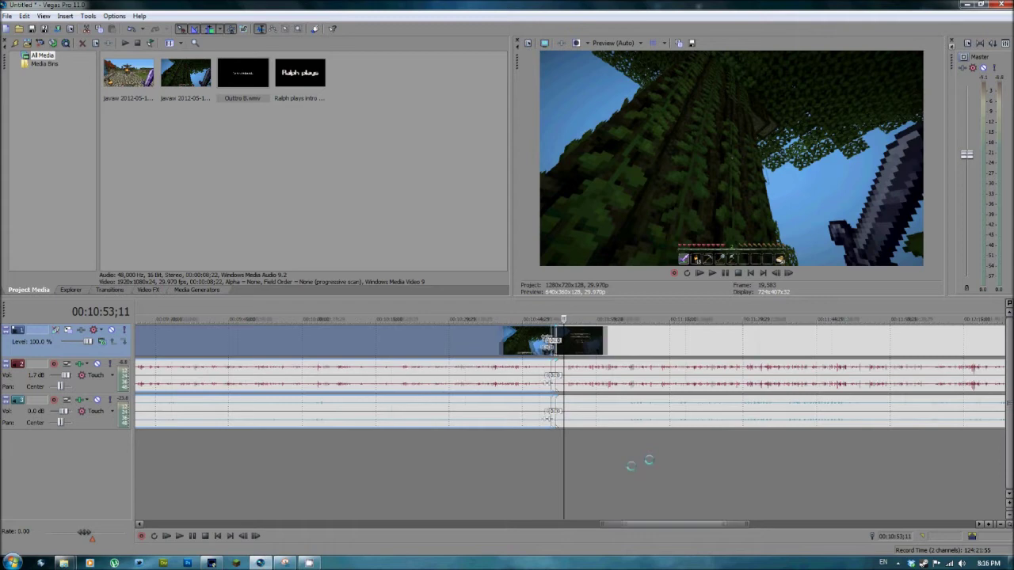
# - Shift the footage after the 10:49 cut along the timeline and play back the join
pyautogui.click(546, 436)
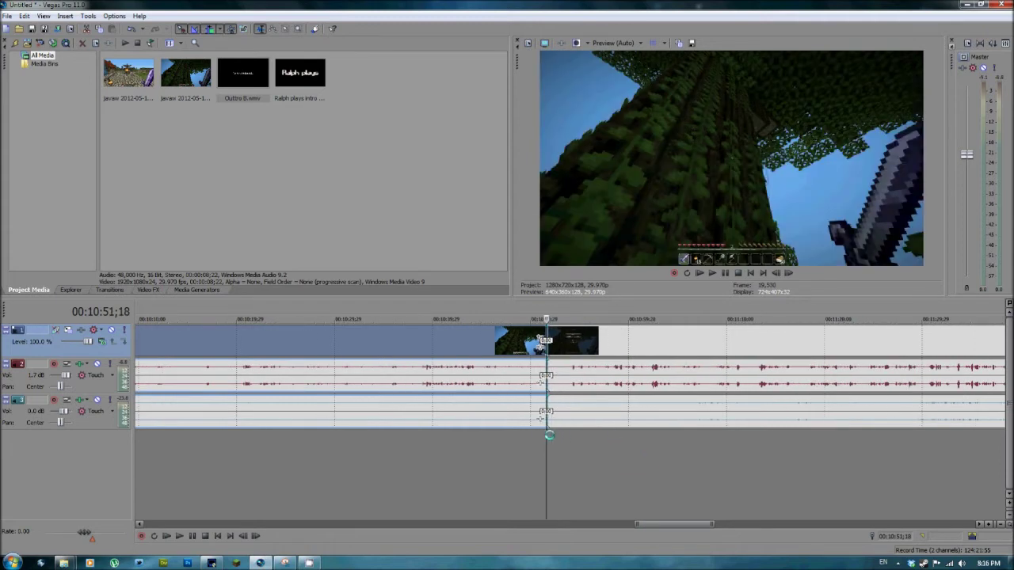
pyautogui.moveTo(542, 434); pyautogui.dragTo(550, 435)
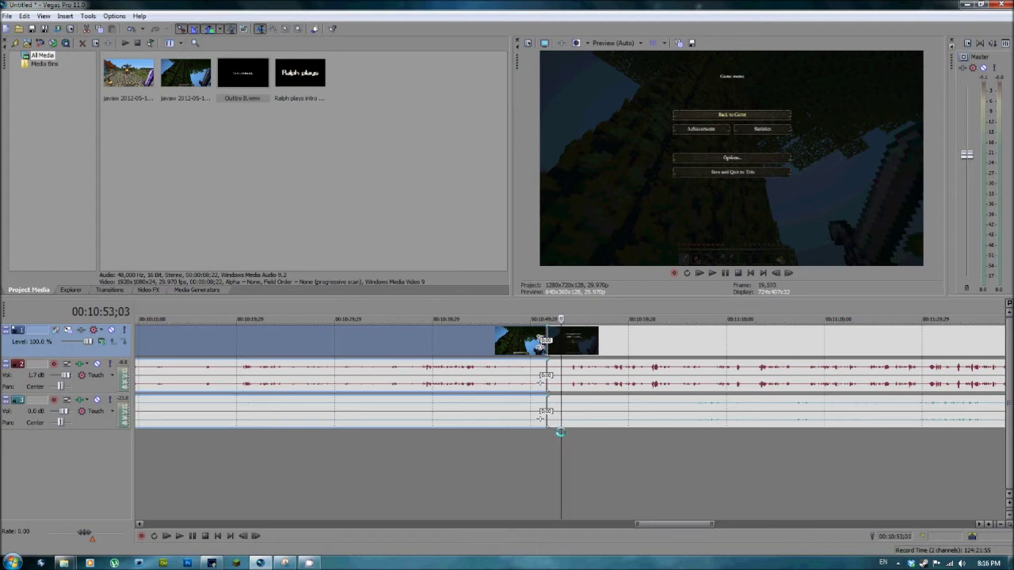
pyautogui.moveTo(560, 432); pyautogui.dragTo(561, 432)
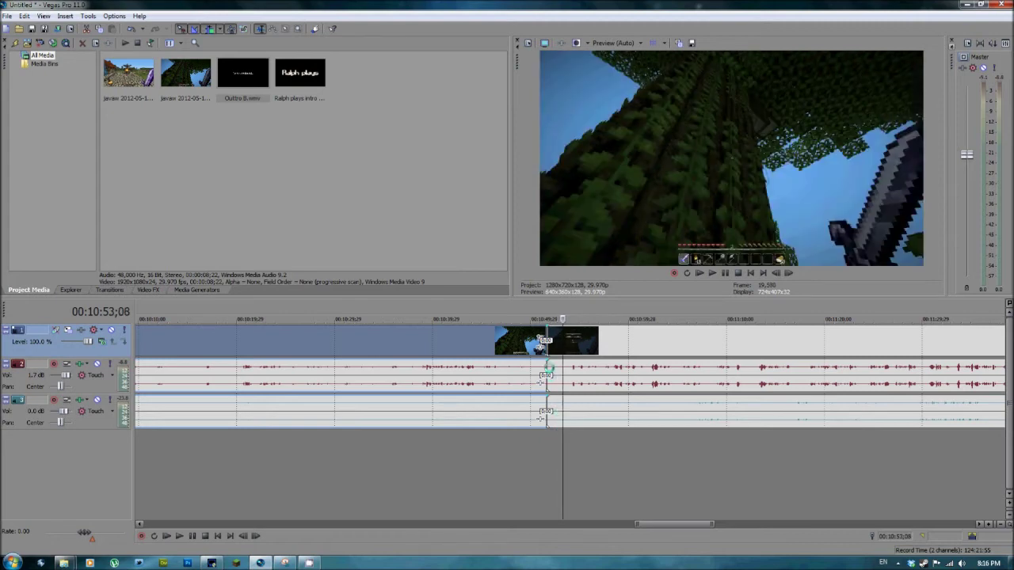
pyautogui.moveTo(545, 341); pyautogui.dragTo(540, 342)
pyautogui.click(535, 447)
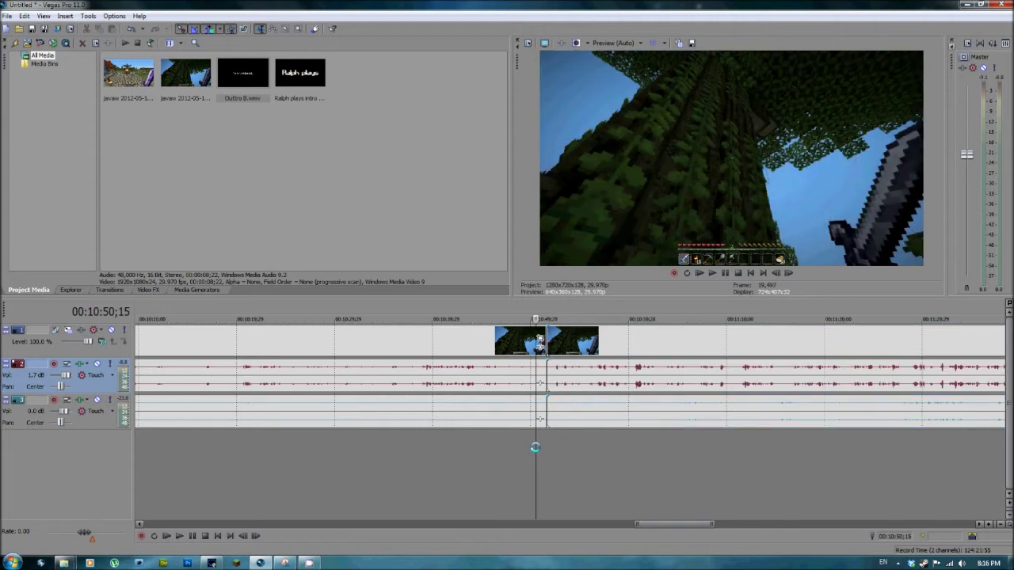
pyautogui.press('space')
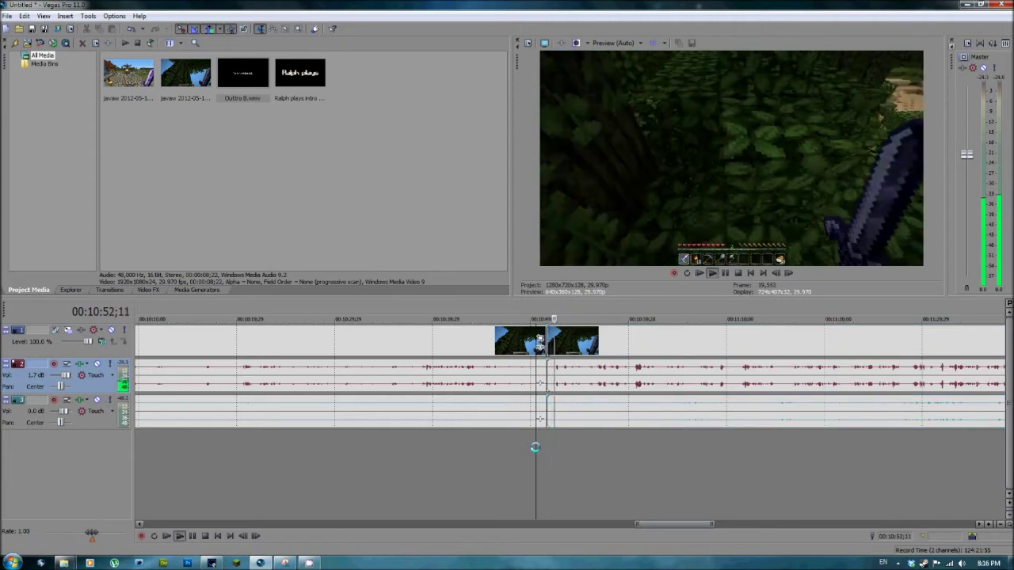
pyautogui.press('Return')
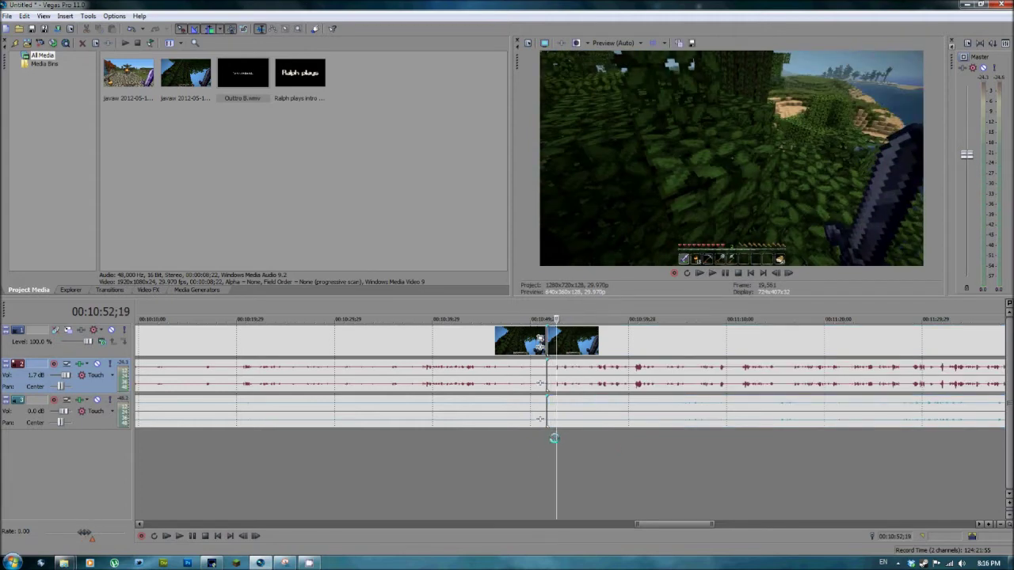
# - Replay the join and slide the earlier footage on all tracks toward the cut
pyautogui.moveTo(554, 437); pyautogui.dragTo(518, 439)
pyautogui.press('space')
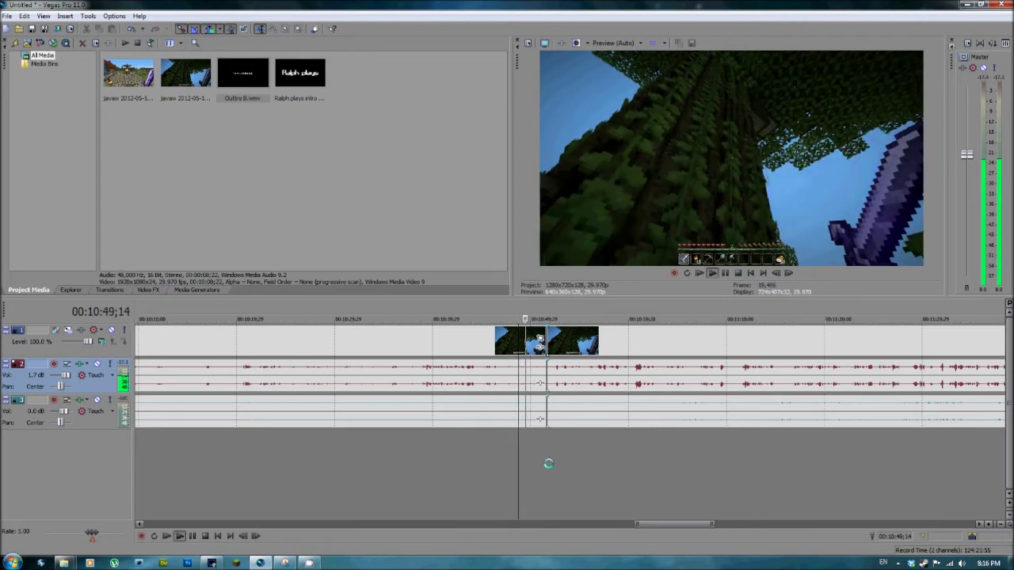
pyautogui.press('Return')
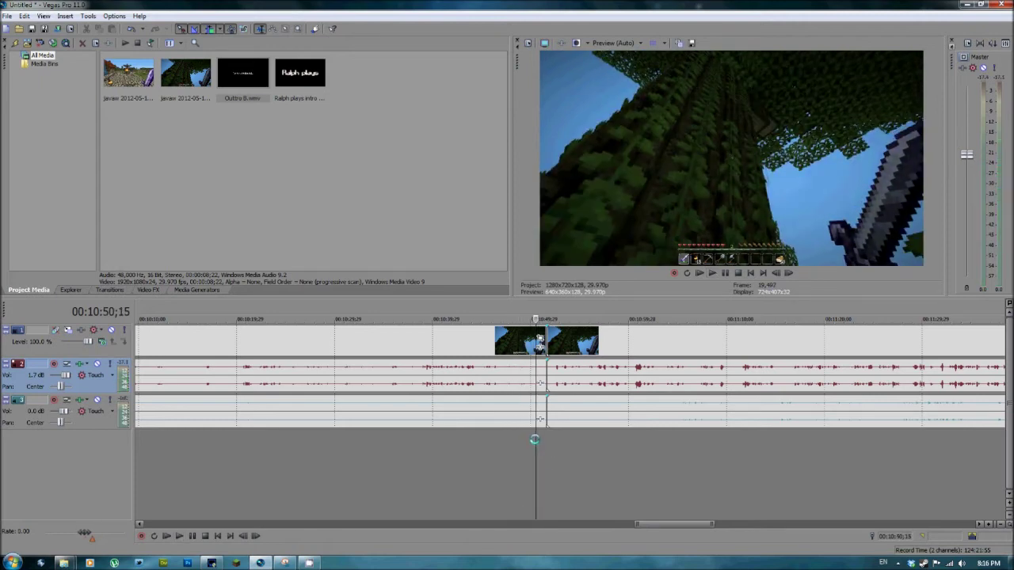
pyautogui.moveTo(532, 438); pyautogui.dragTo(532, 435)
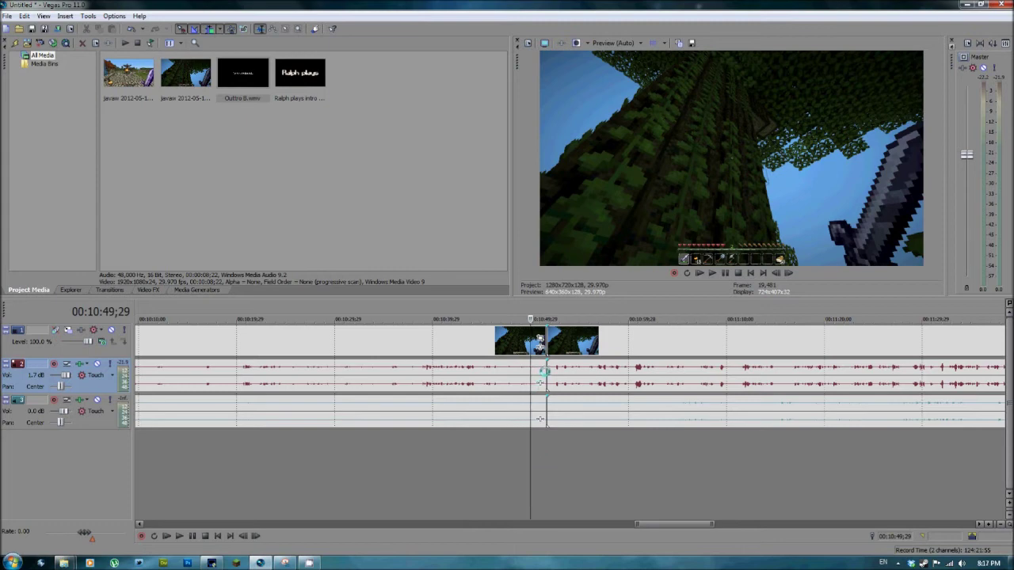
pyautogui.moveTo(539, 418); pyautogui.dragTo(530, 418)
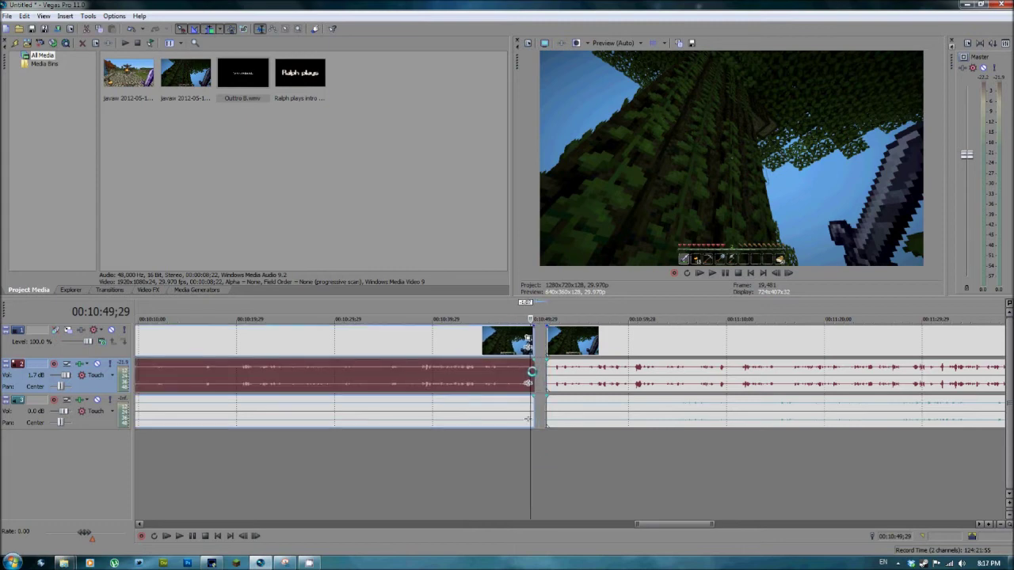
# - Drop the moved footage to close the 10:49 gap and replay the join, stopping near 10:53
pyautogui.click(519, 441)
pyautogui.press('space')
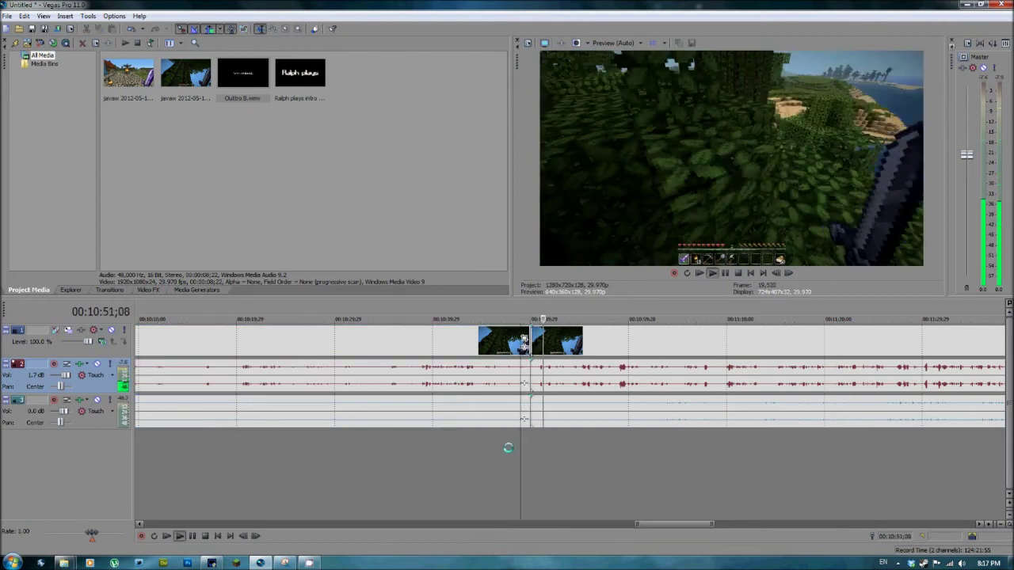
pyautogui.press('Return')
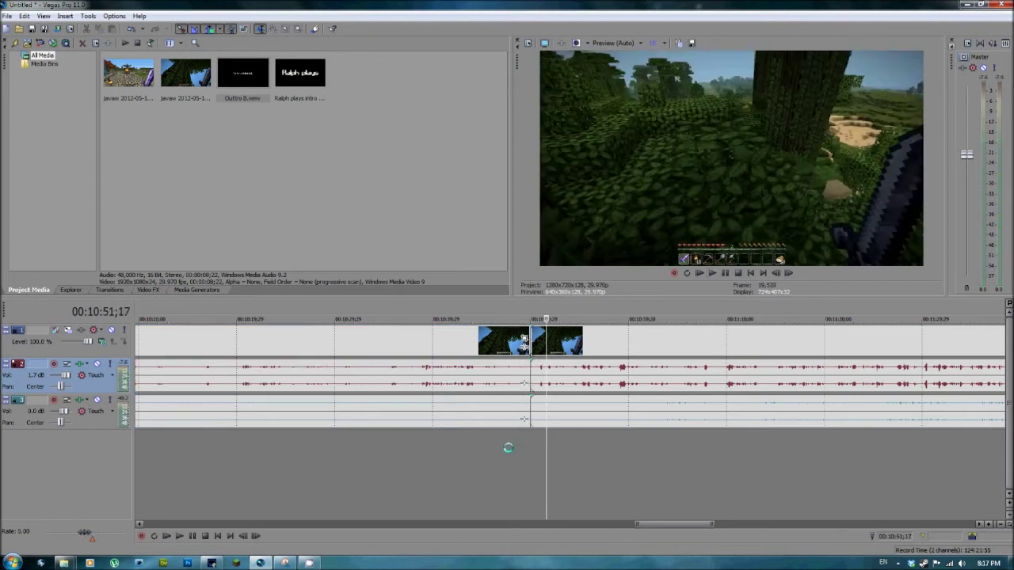
pyautogui.click(526, 445)
pyautogui.press('space')
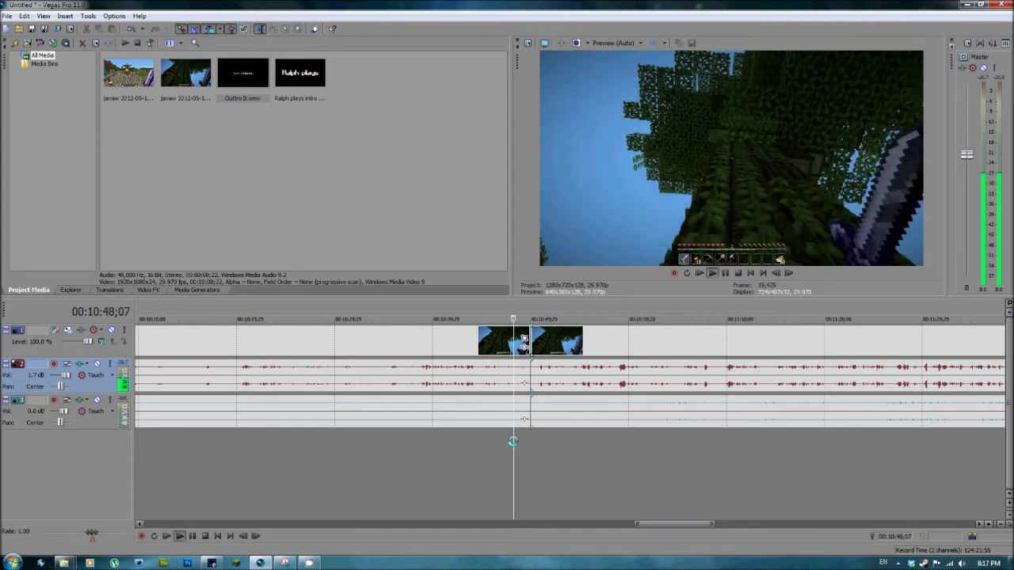
pyautogui.click(512, 441)
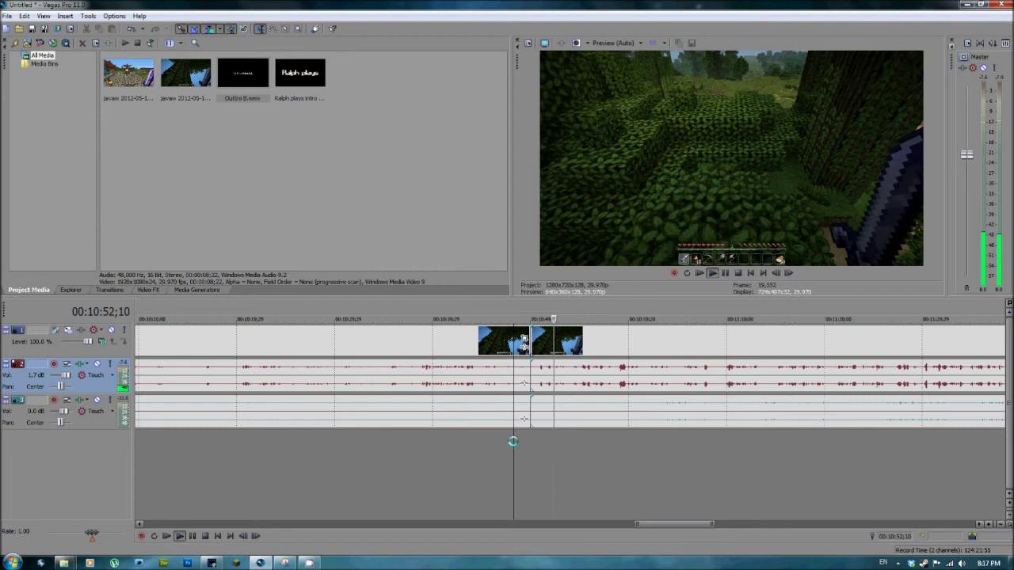
pyautogui.press('Return')
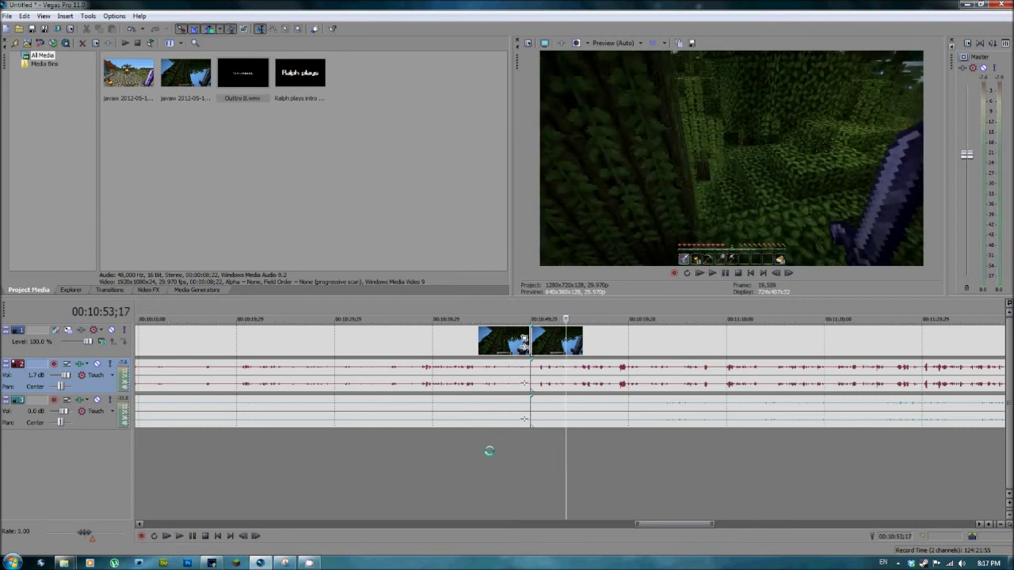
pyautogui.hscroll(1, 489, 450)
# - Find 12:48;15 in the gameplay and split the footage there
pyautogui.hscroll(3, 487, 455)
pyautogui.hscroll(1, 485, 459)
pyautogui.hscroll(3, 483, 463)
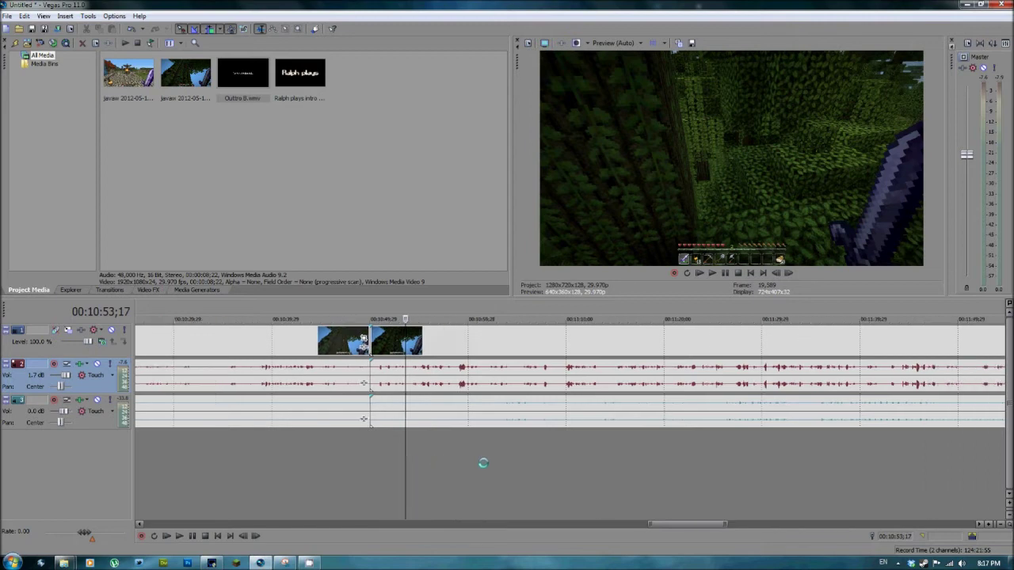
pyautogui.scroll(-3, 475, 458)
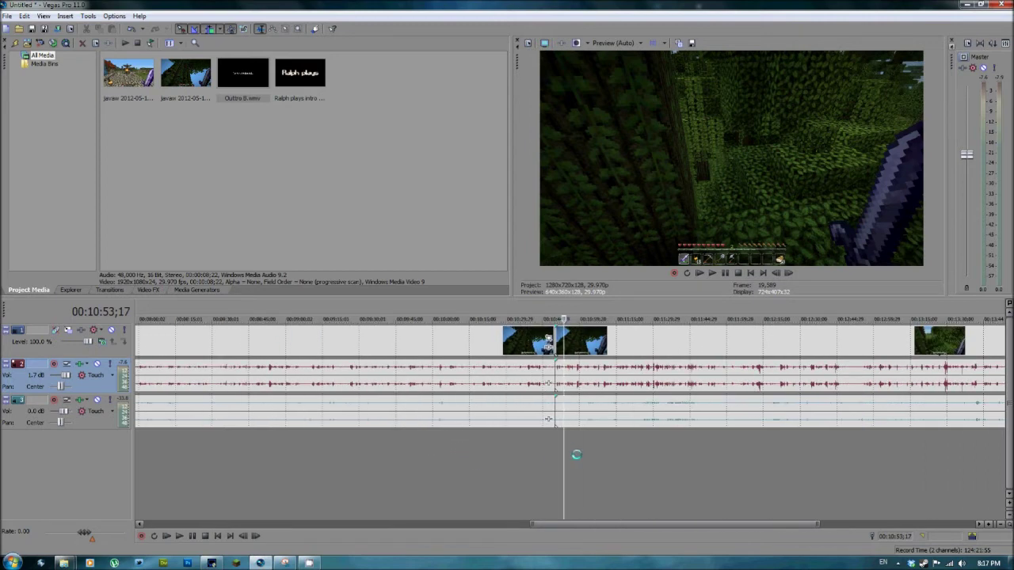
pyautogui.scroll(-2, 575, 455)
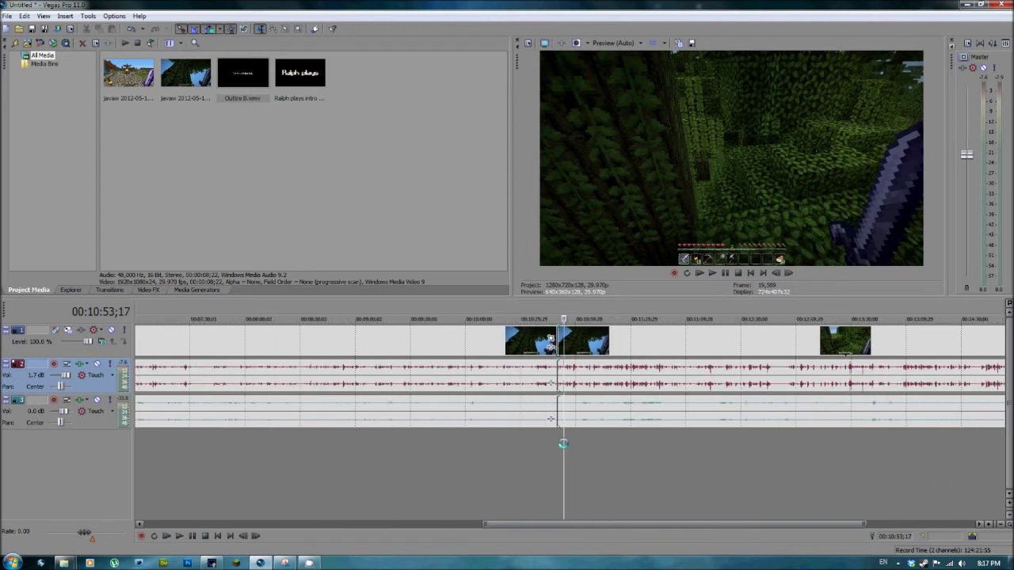
pyautogui.moveTo(562, 444); pyautogui.dragTo(768, 432)
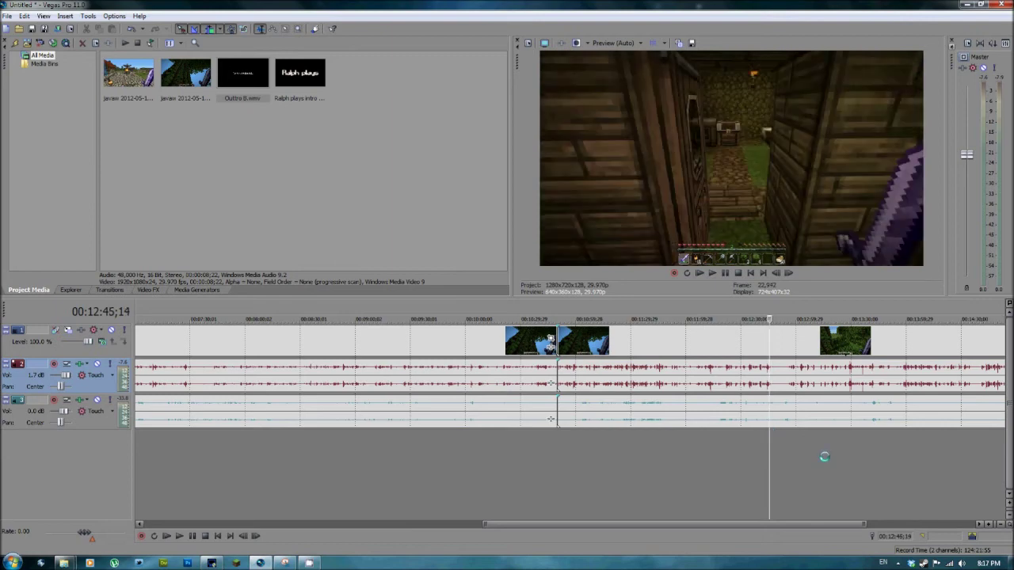
pyautogui.scroll(3, 737, 448)
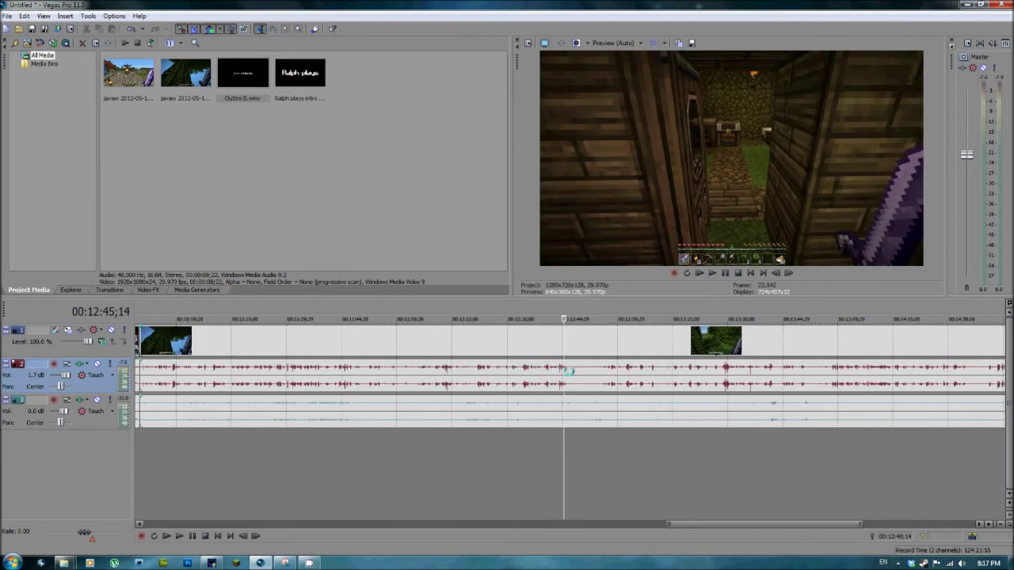
pyautogui.click(570, 439)
pyautogui.moveTo(570, 439); pyautogui.dragTo(581, 439)
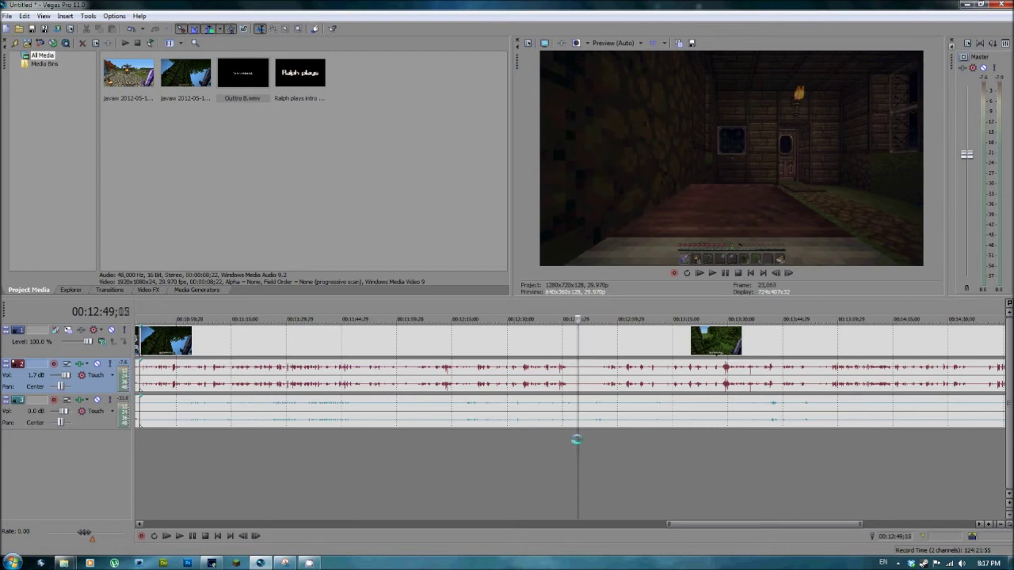
pyautogui.moveTo(581, 439); pyautogui.dragTo(571, 439)
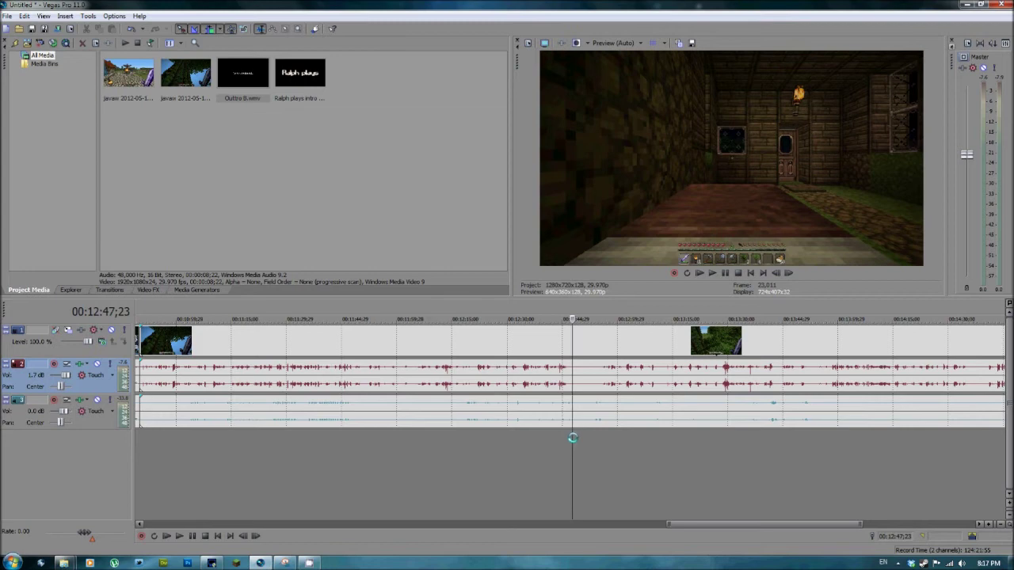
pyautogui.moveTo(574, 438); pyautogui.dragTo(575, 438)
pyautogui.press('s')
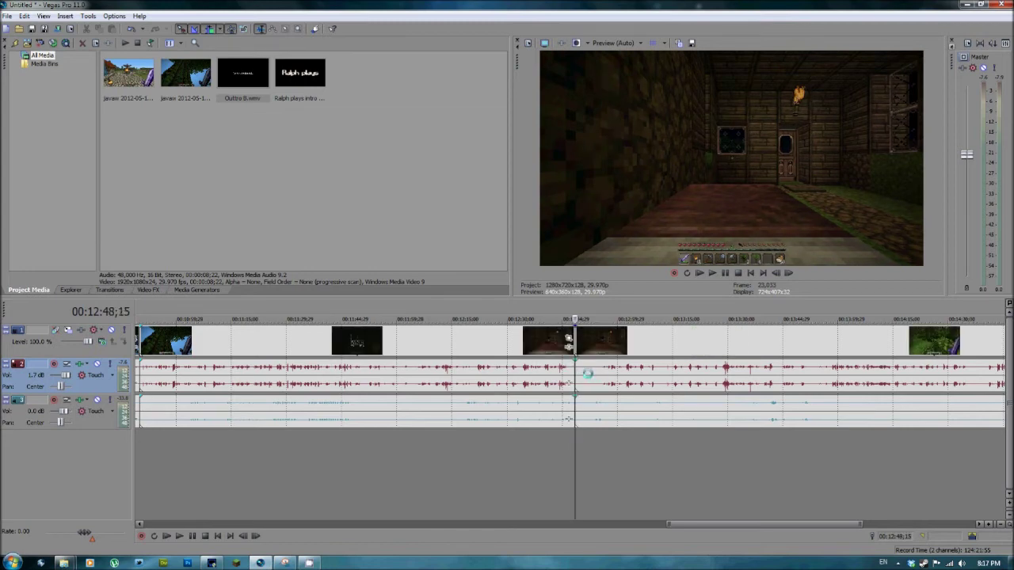
# - Overlap the footage after the split onto the earlier clip and review toward the outro
pyautogui.moveTo(573, 437); pyautogui.dragTo(587, 434)
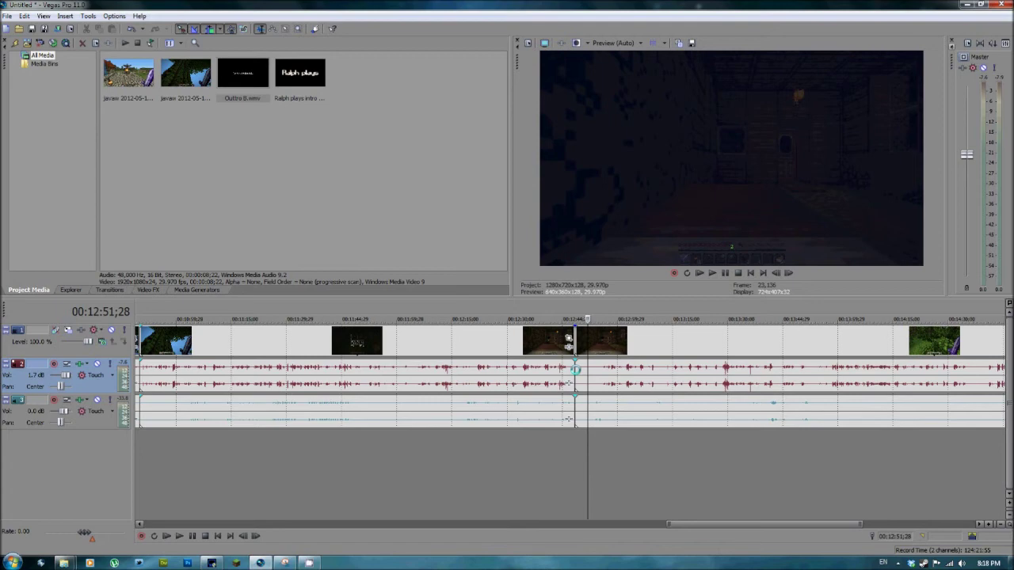
pyautogui.click(576, 369)
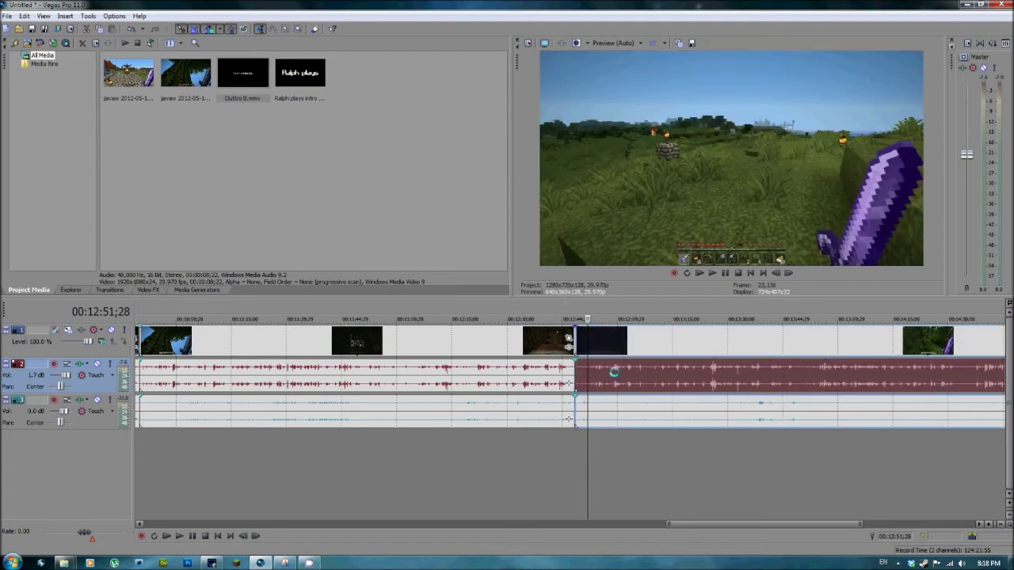
pyautogui.moveTo(614, 371); pyautogui.dragTo(610, 371)
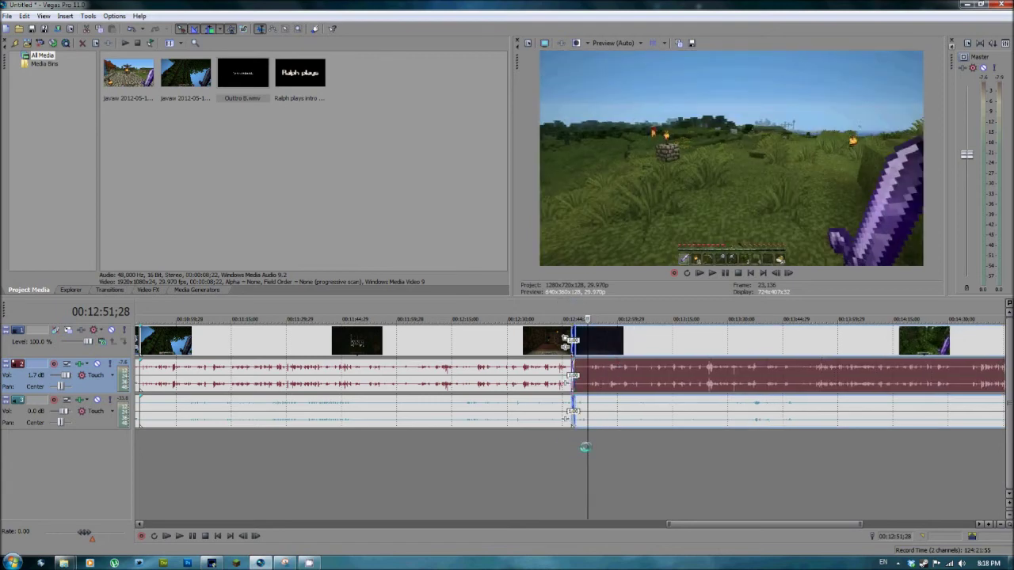
pyautogui.moveTo(585, 448); pyautogui.dragTo(595, 444)
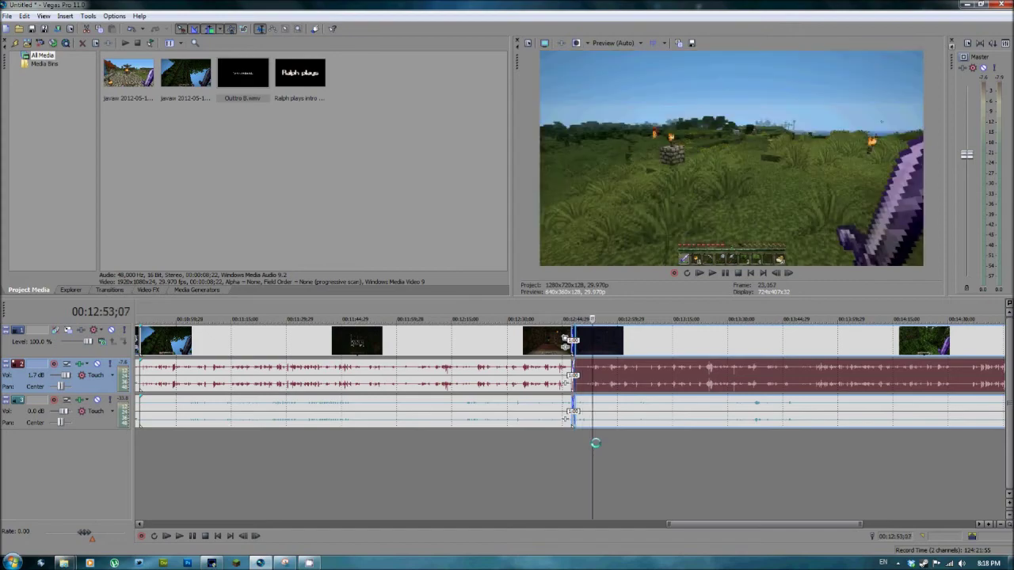
pyautogui.scroll(-2, 495, 463)
pyautogui.scroll(-3, 487, 464)
pyautogui.scroll(-3, 486, 464)
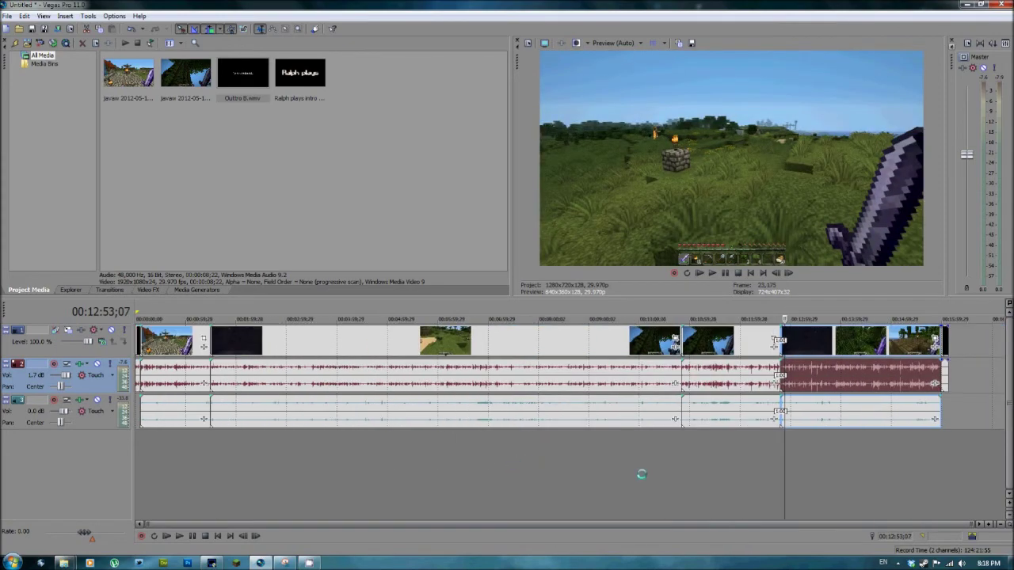
pyautogui.moveTo(788, 437); pyautogui.dragTo(934, 443)
# - Replay the last gameplay seconds into the Outtro 8.wmv clip to check the ending
pyautogui.scroll(3, 934, 443)
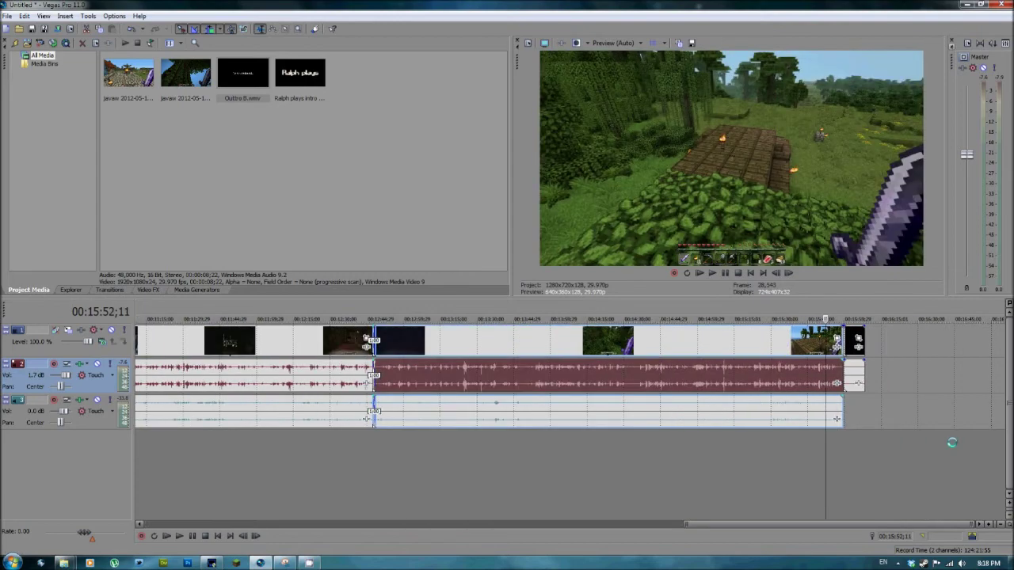
pyautogui.scroll(3, 935, 445)
pyautogui.scroll(3, 871, 449)
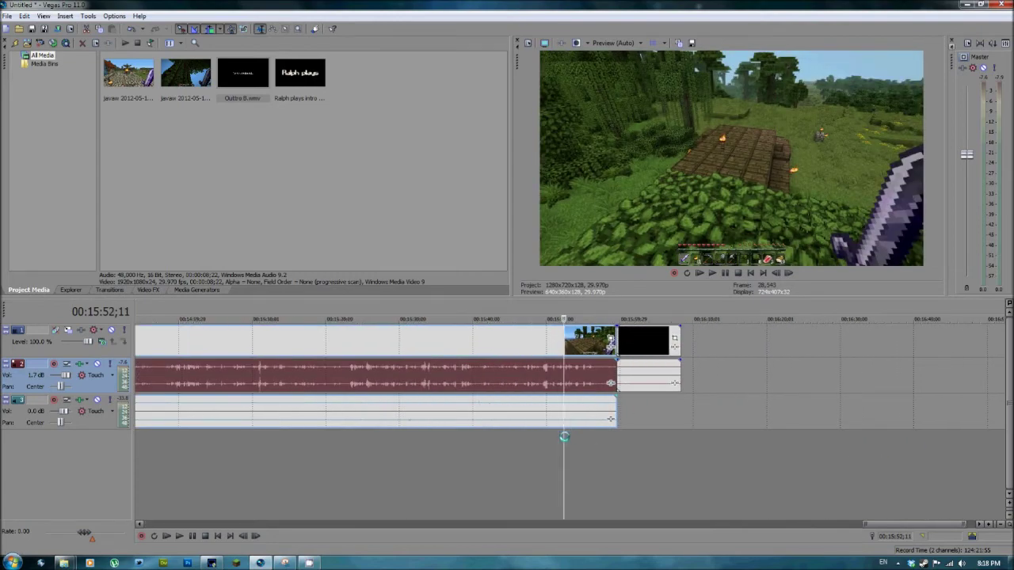
pyautogui.moveTo(564, 438); pyautogui.dragTo(587, 436)
pyautogui.press('space')
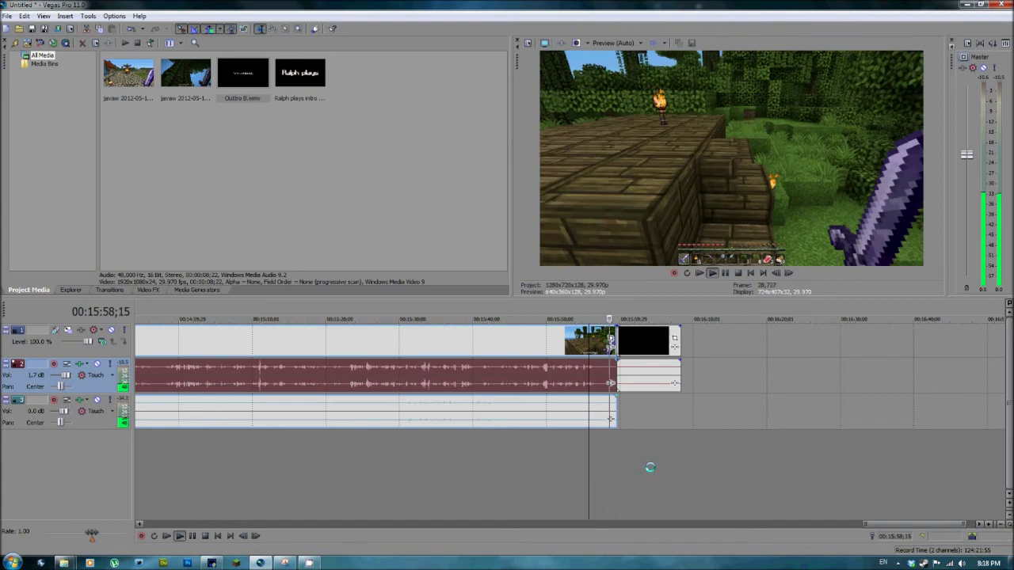
pyautogui.press('Return')
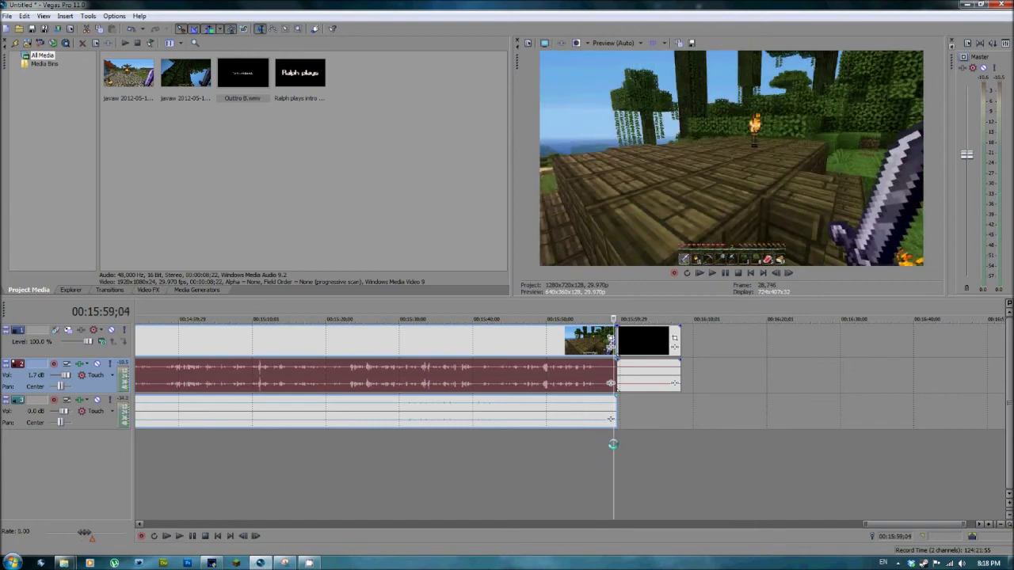
pyautogui.moveTo(610, 442); pyautogui.dragTo(603, 443)
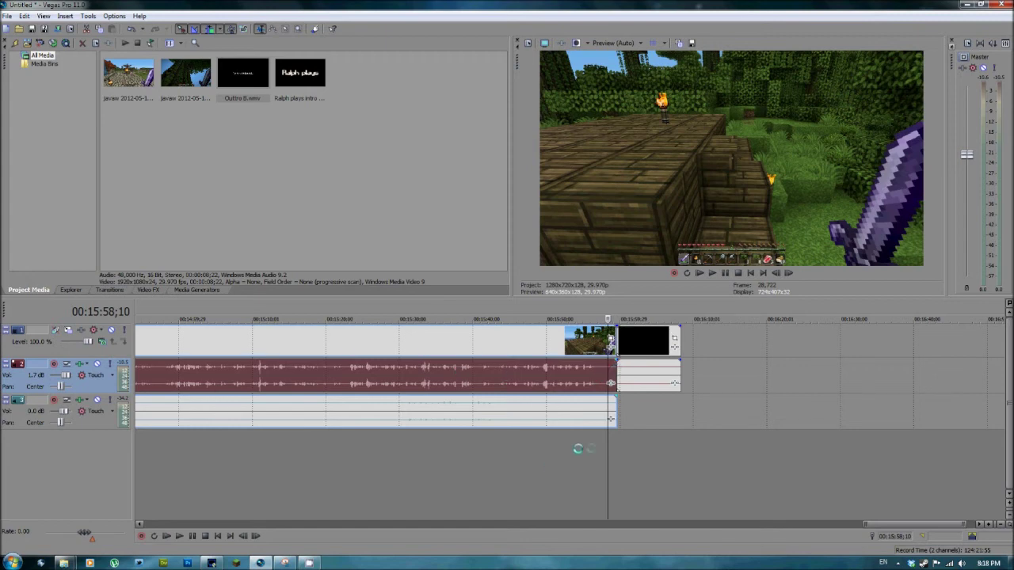
pyautogui.moveTo(606, 442); pyautogui.dragTo(588, 444)
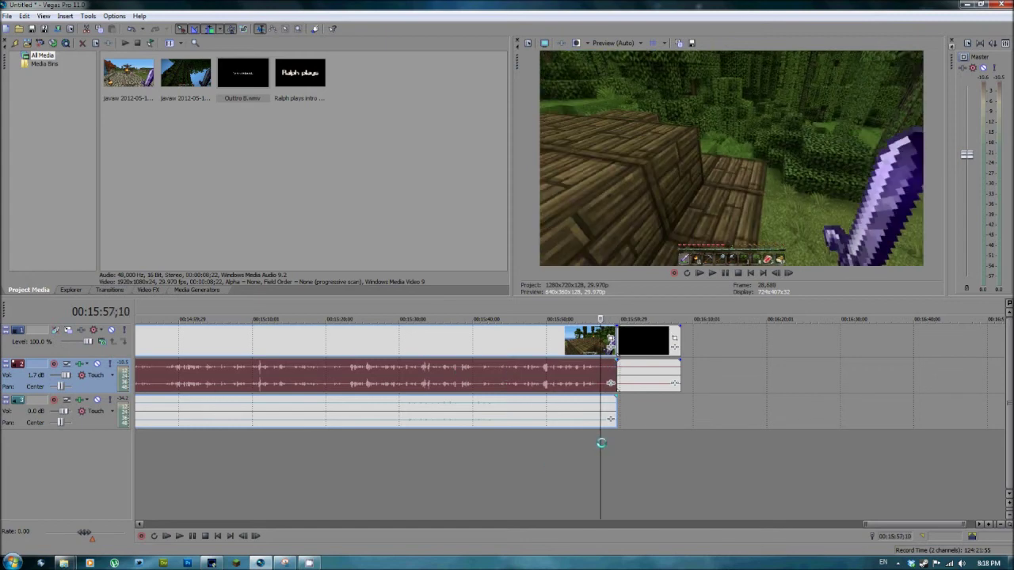
pyautogui.press('space')
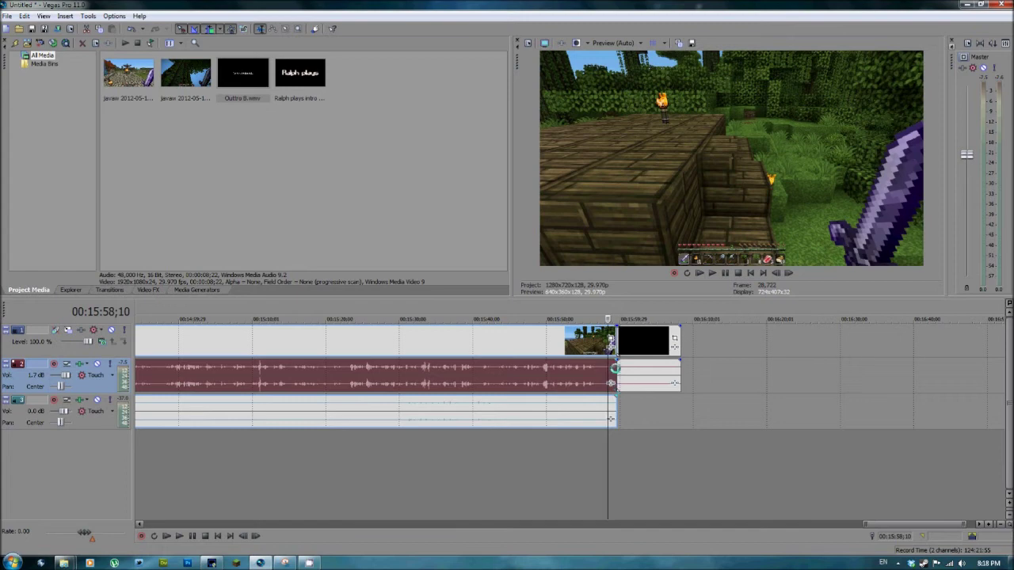
# - Overlap the outro about one second onto the final footage and preview the crossfade
pyautogui.moveTo(615, 368); pyautogui.dragTo(635, 343)
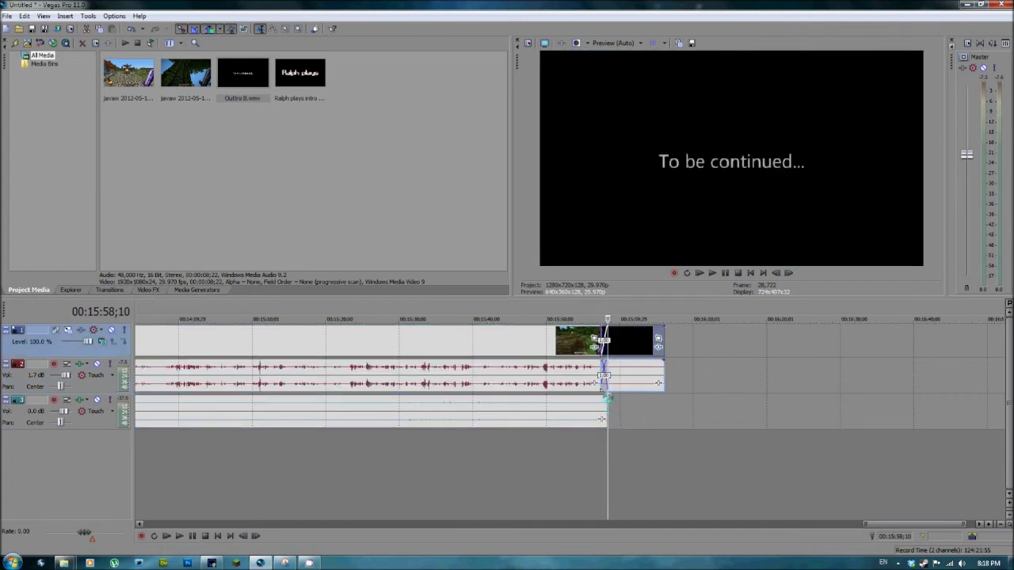
pyautogui.click(600, 438)
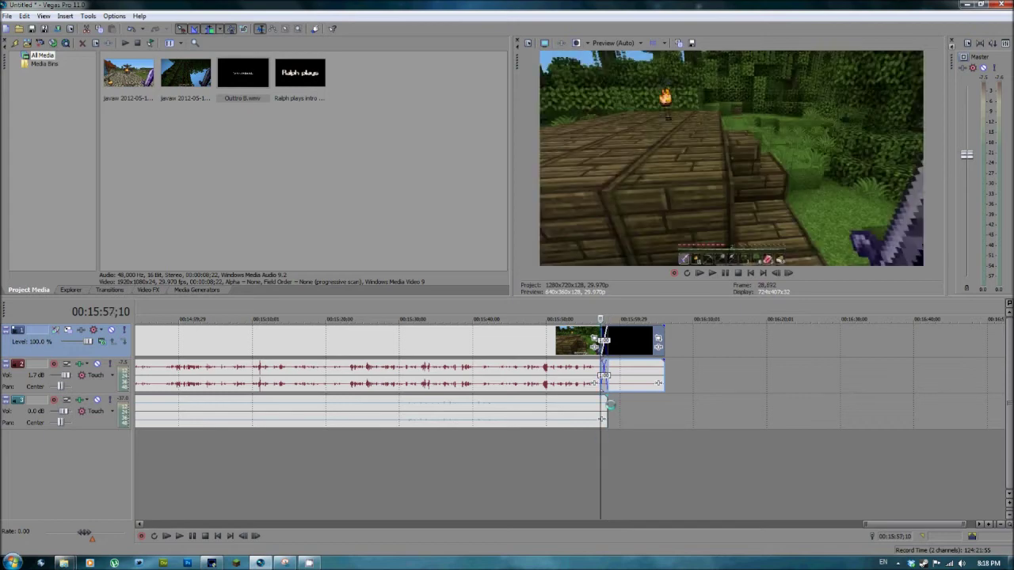
pyautogui.click(591, 440)
pyautogui.press('space')
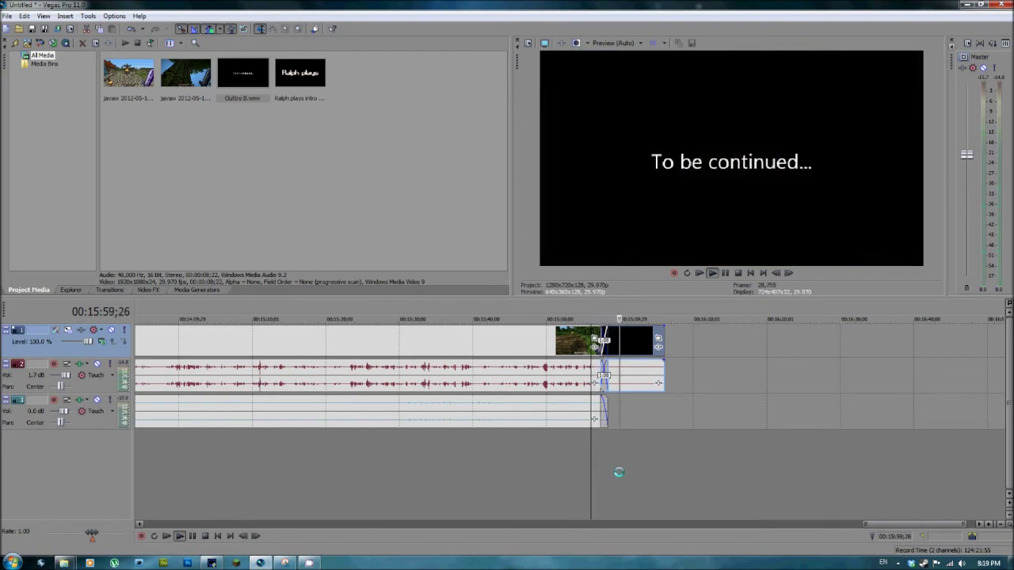
pyautogui.scroll(-3, 619, 472)
pyautogui.scroll(-3, 638, 461)
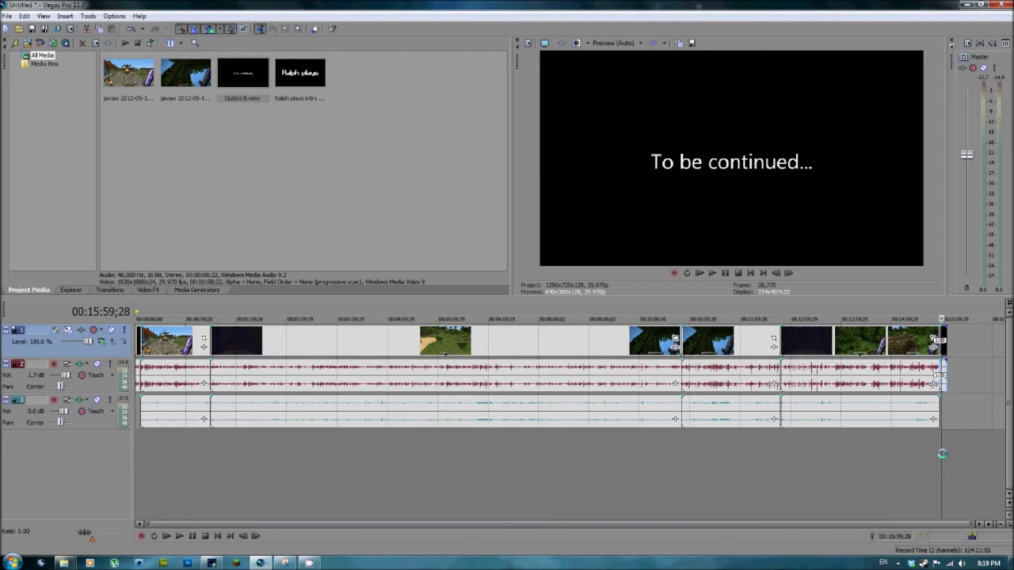
pyautogui.click(907, 459)
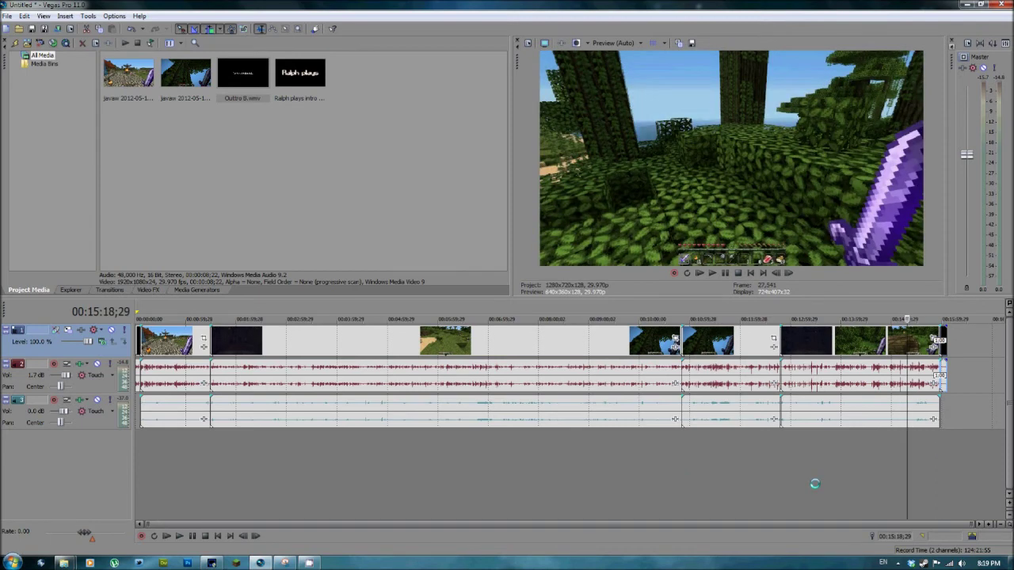
# - Save the project over the existing mr surv.veg, confirming the replacement
pyautogui.hotkey('ctrl', 's')
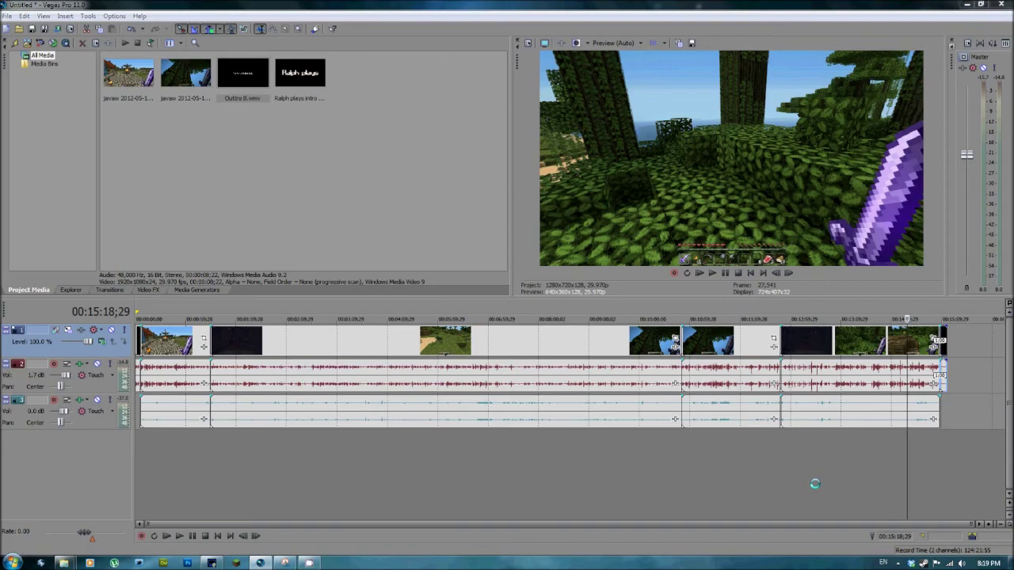
pyautogui.doubleClick(88, 53)
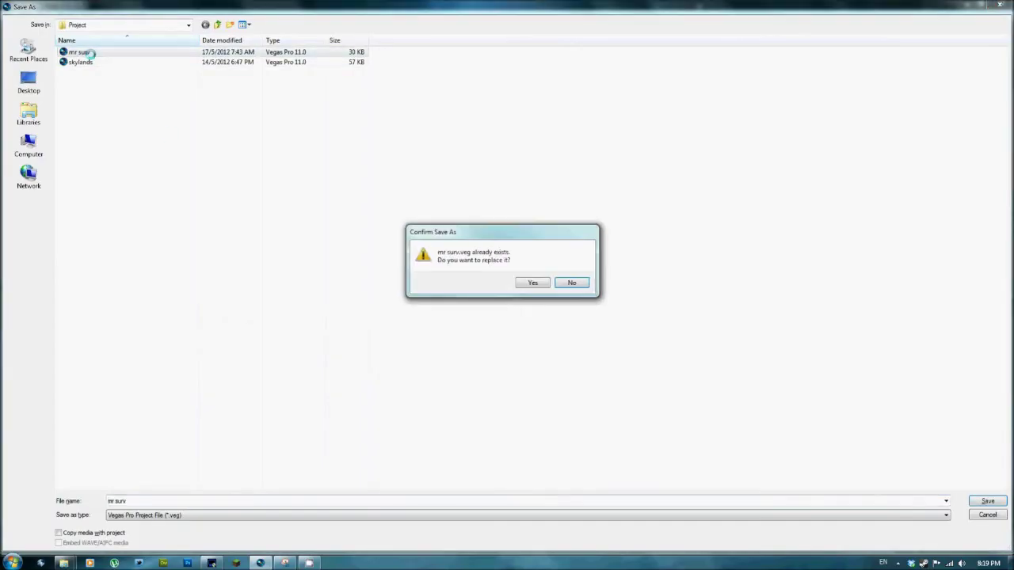
pyautogui.press('Return')
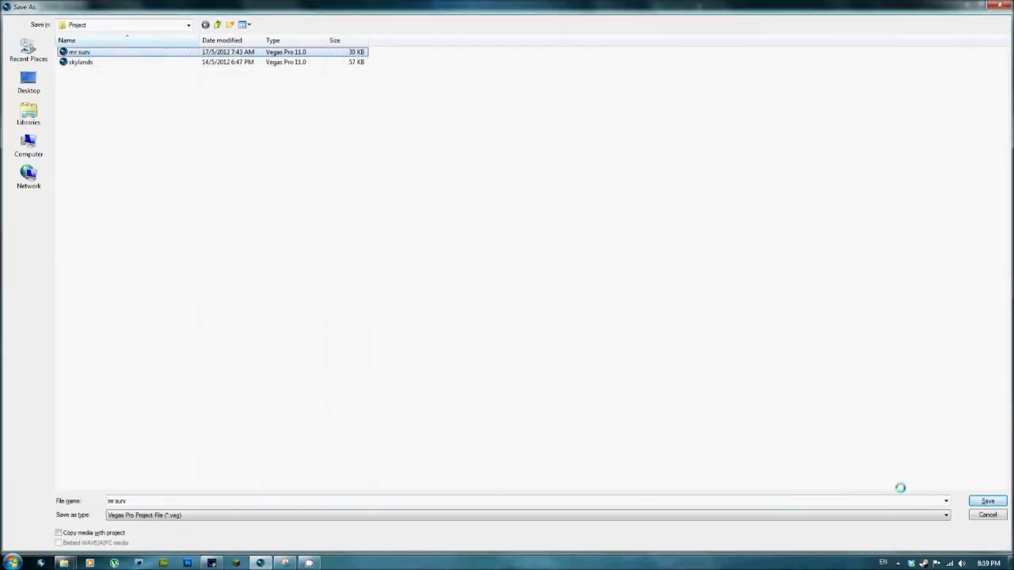
pyautogui.doubleClick(69, 52)
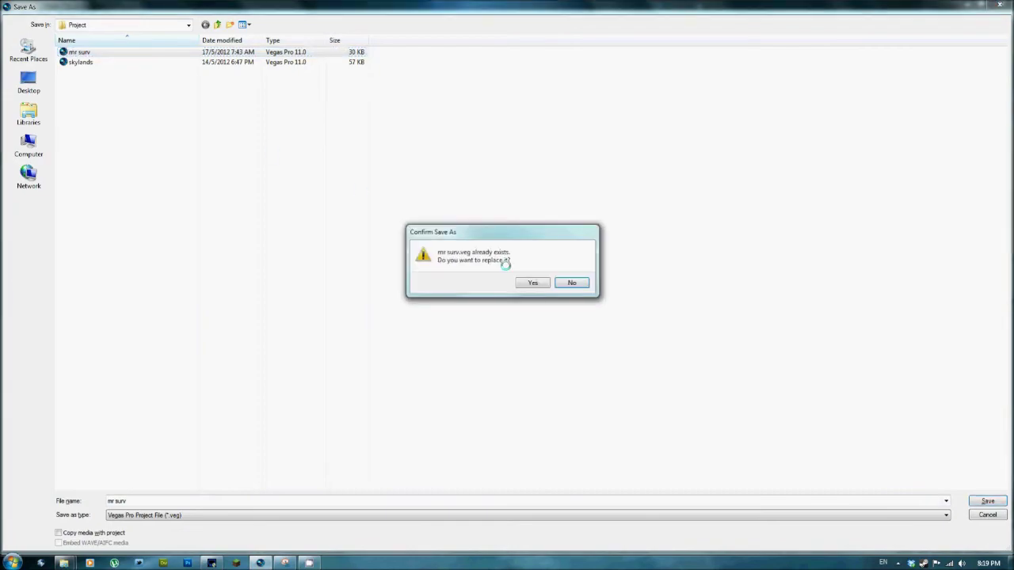
pyautogui.click(532, 282)
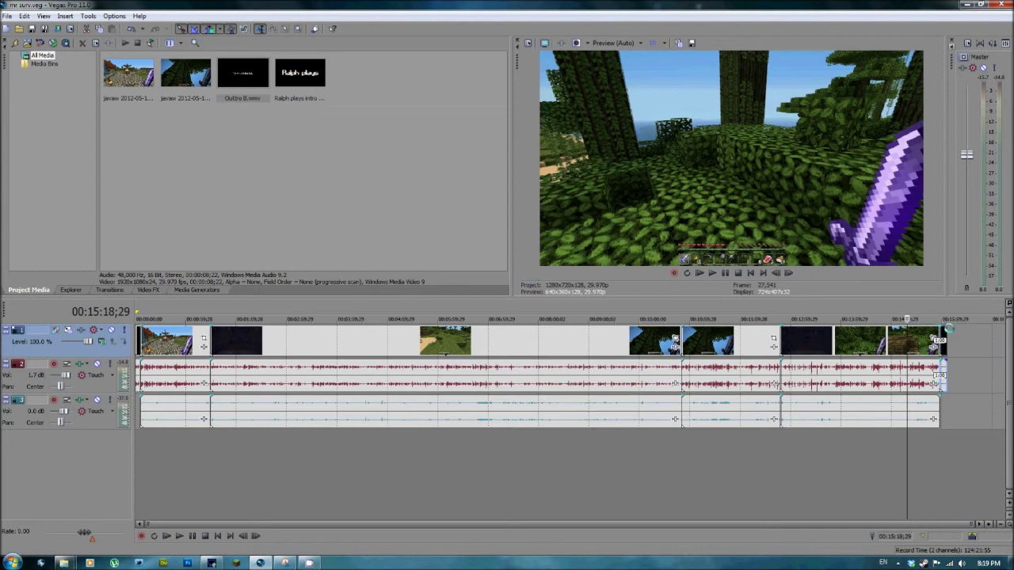
# - Select the full timeline range, view the SUBSCRIBE end frame at 16:06;04, and return to start
pyautogui.moveTo(945, 310); pyautogui.dragTo(136, 316)
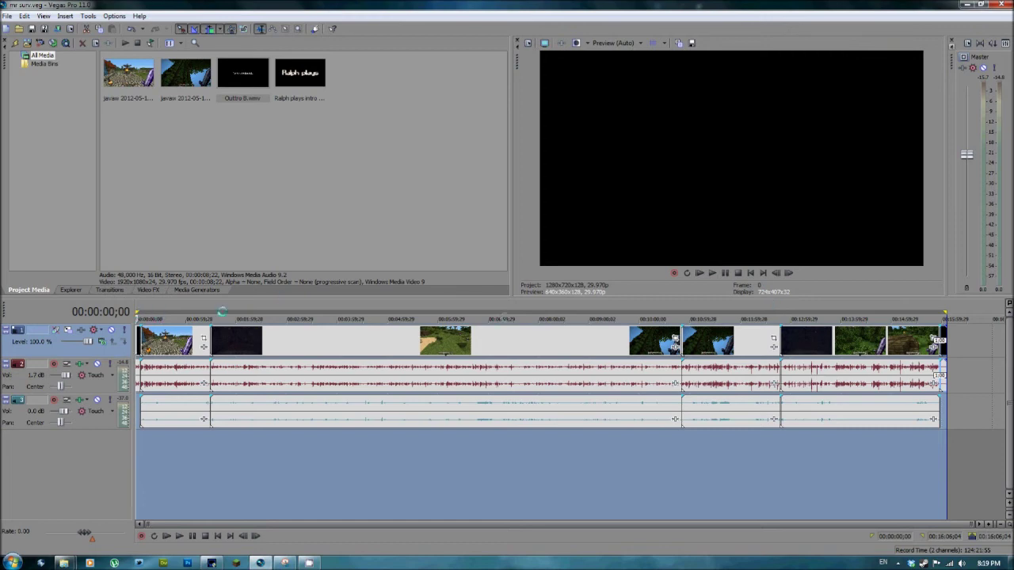
pyautogui.moveTo(944, 316); pyautogui.dragTo(953, 312)
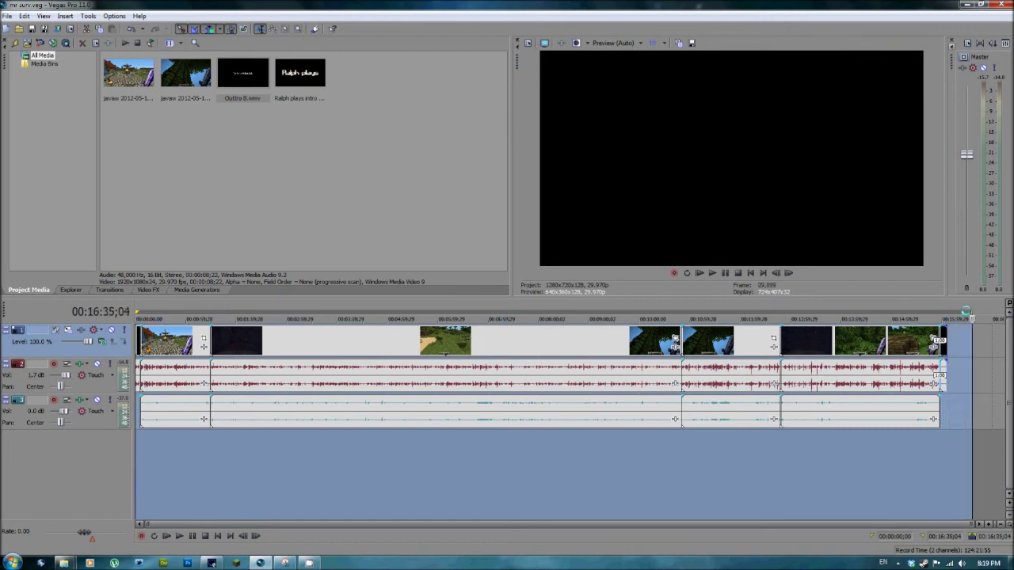
pyautogui.click(945, 315)
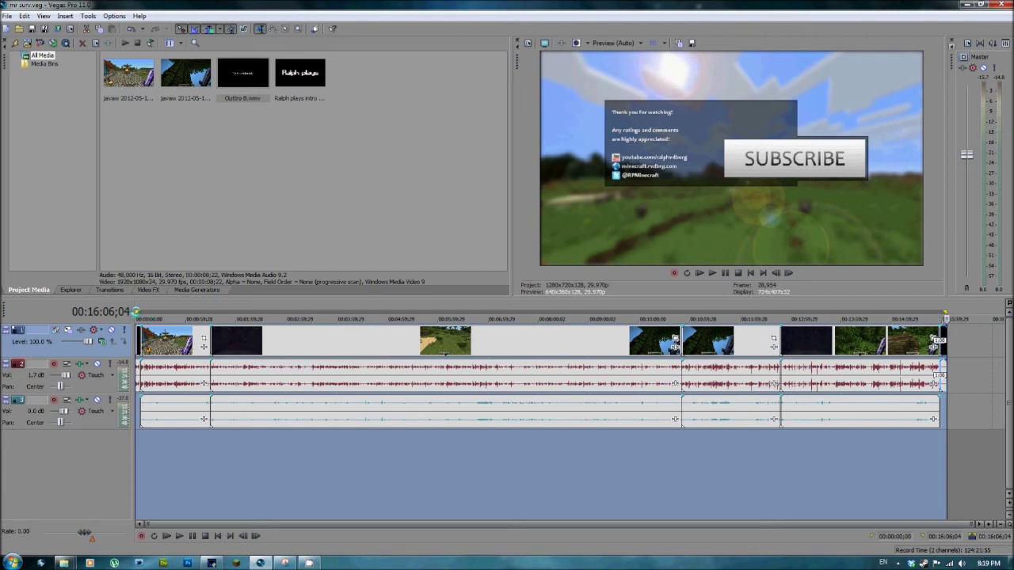
pyautogui.click(136, 318)
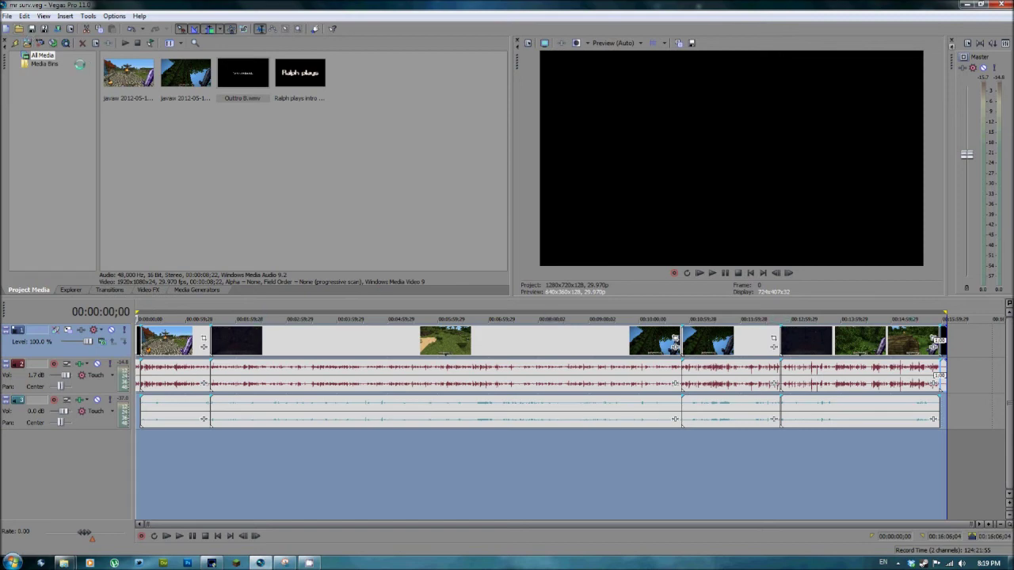
# - Open Render As with the Youtube Videos template and show its Customize Template settings
pyautogui.click(6, 16)
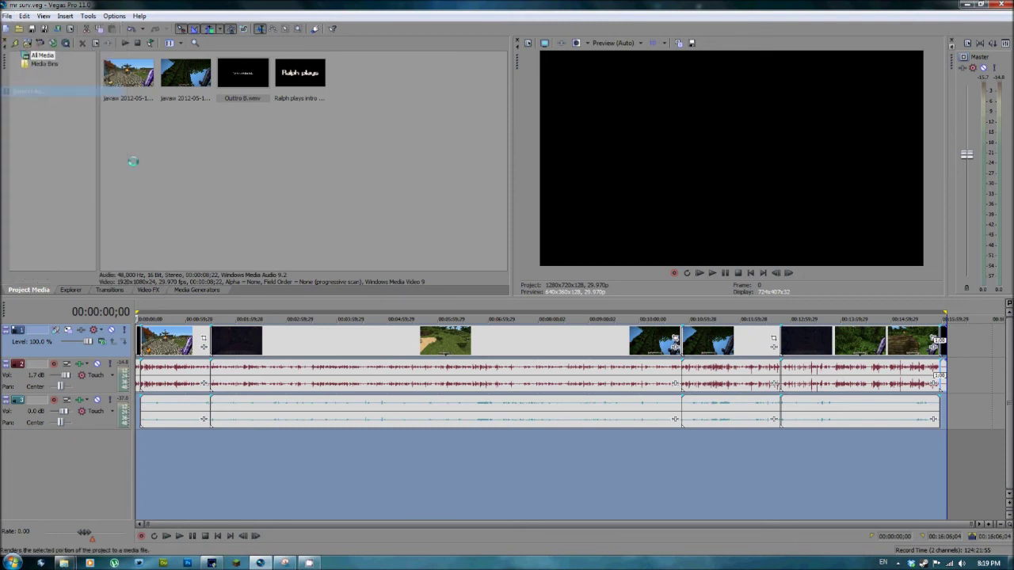
pyautogui.click(27, 91)
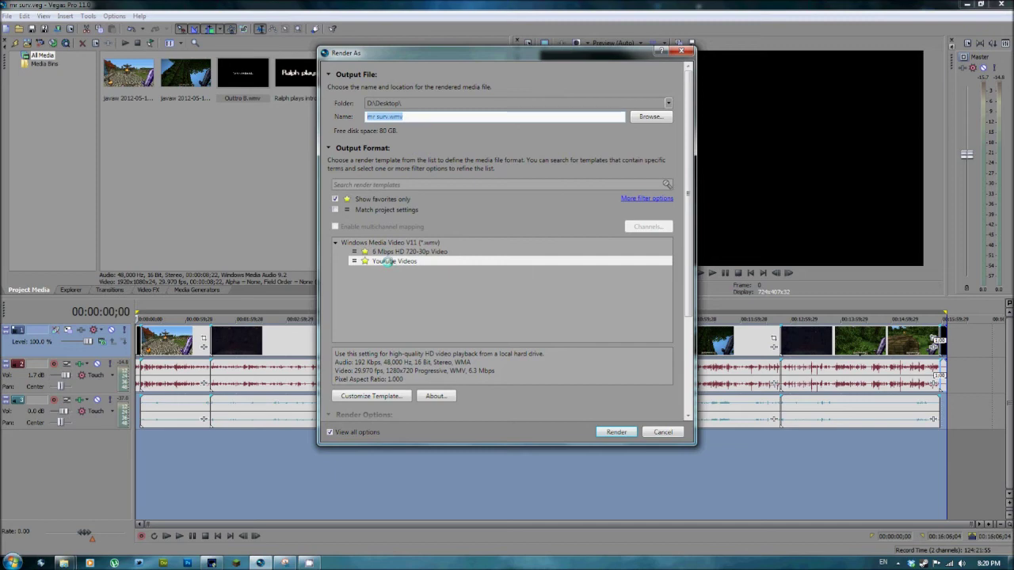
pyautogui.click(404, 262)
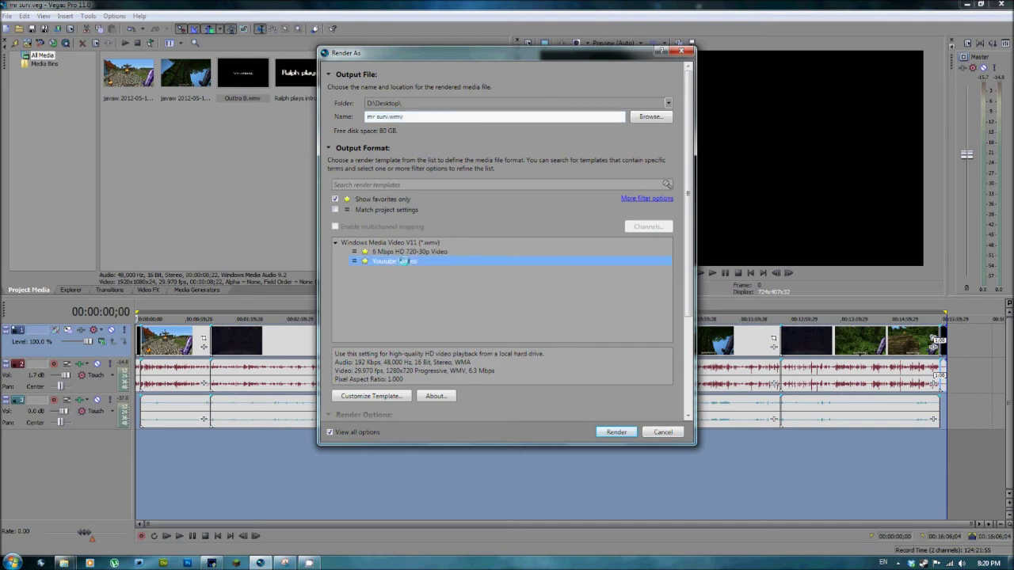
pyautogui.click(365, 395)
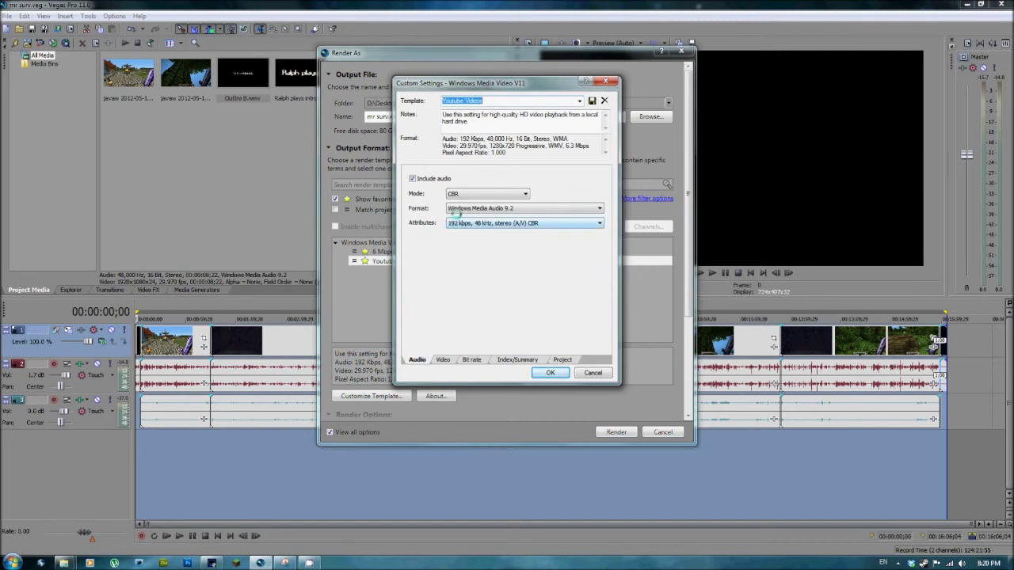
# - Check the Youtube Videos template's video, bit rate, index/summary and project settings, then accept it
pyautogui.click(441, 360)
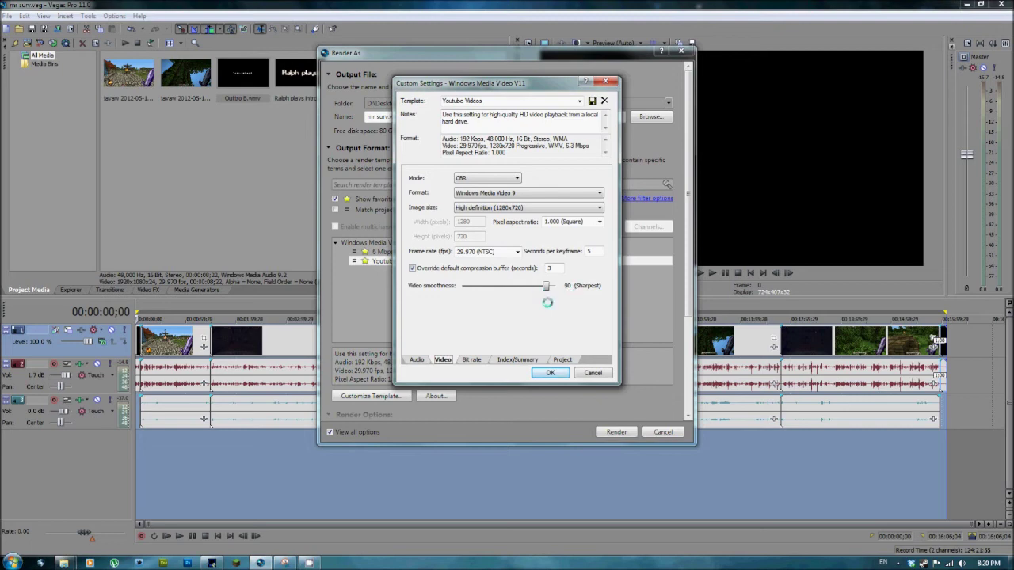
pyautogui.click(470, 360)
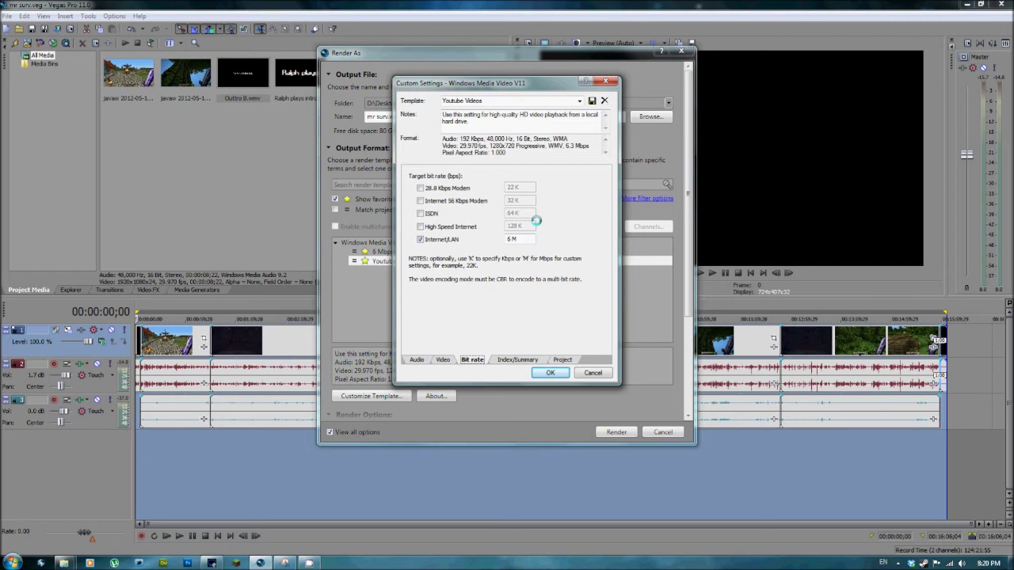
pyautogui.click(517, 359)
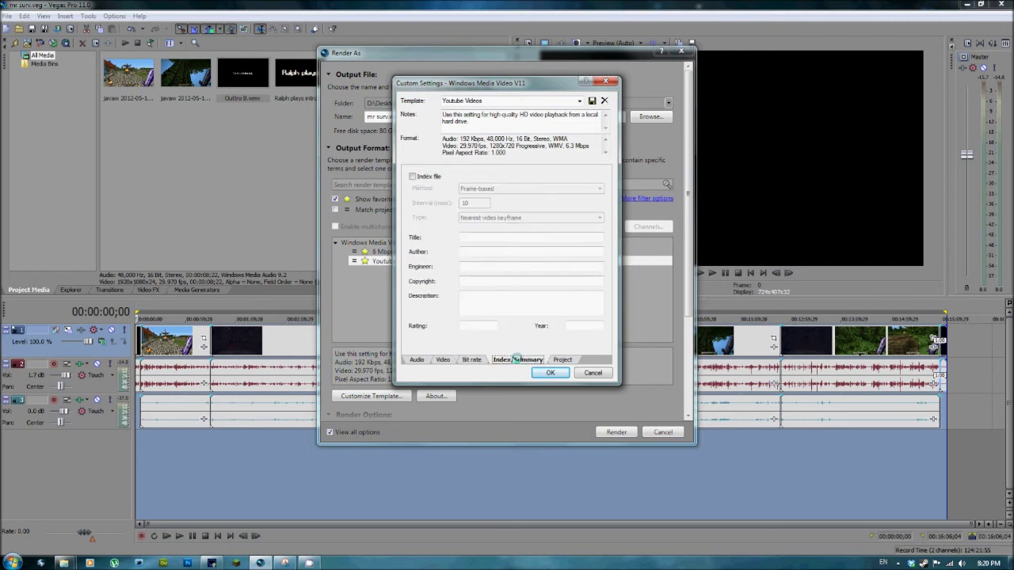
pyautogui.click(562, 358)
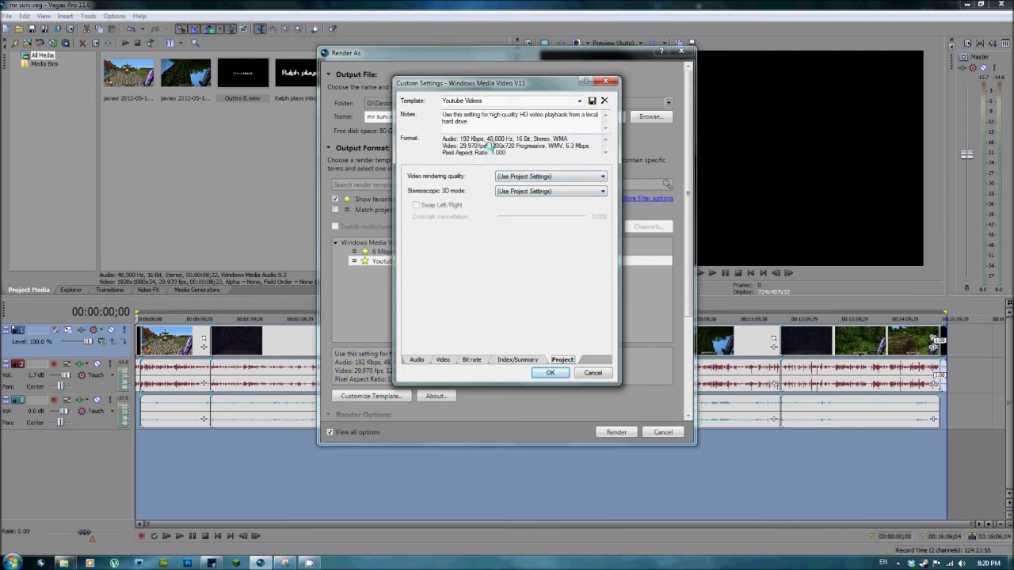
pyautogui.click(549, 372)
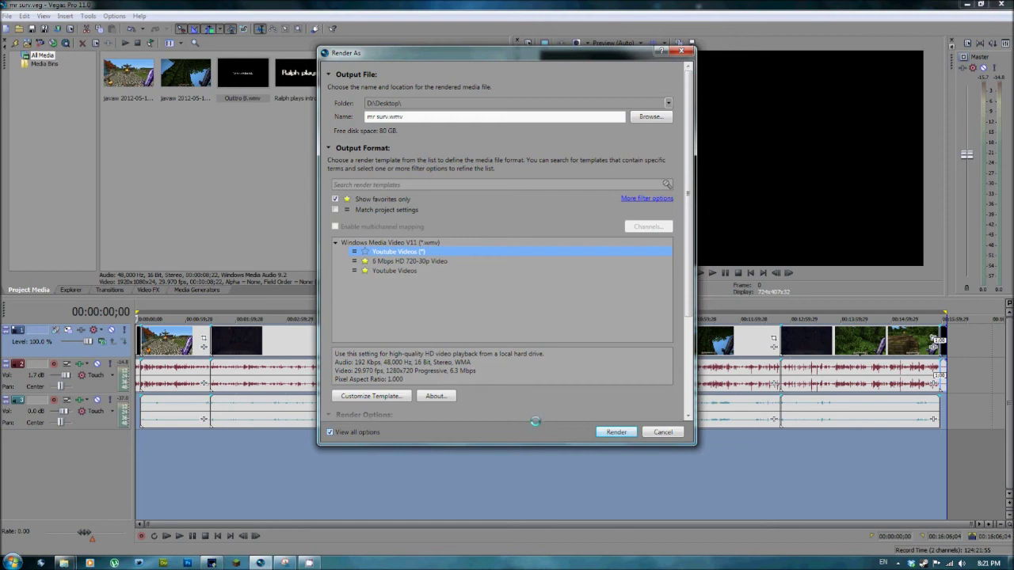
# - Cancel rendering and review the HDV 720-30p project properties (1280×720, 29.970 fps) across all tabs
pyautogui.click(660, 432)
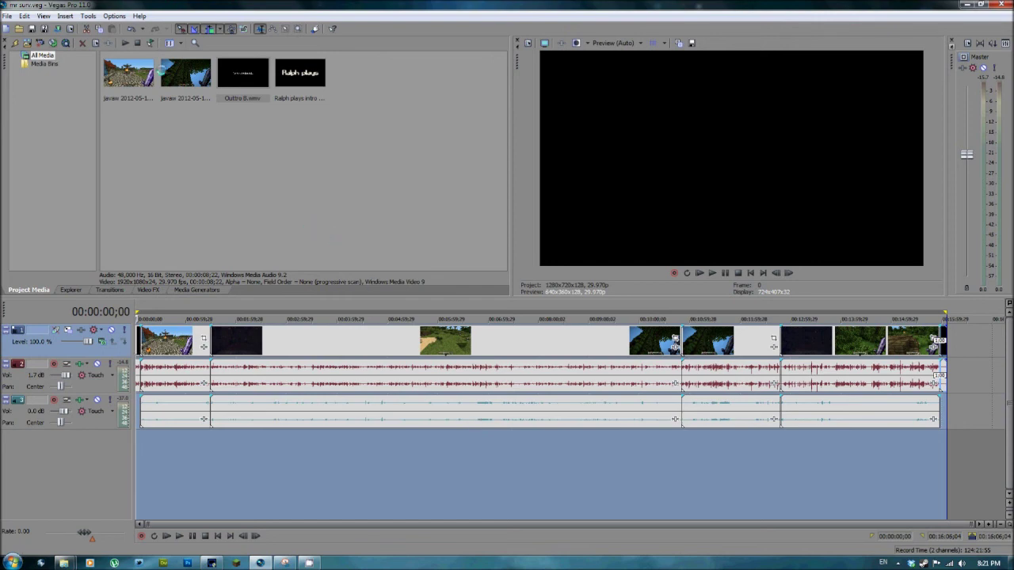
pyautogui.click(114, 16)
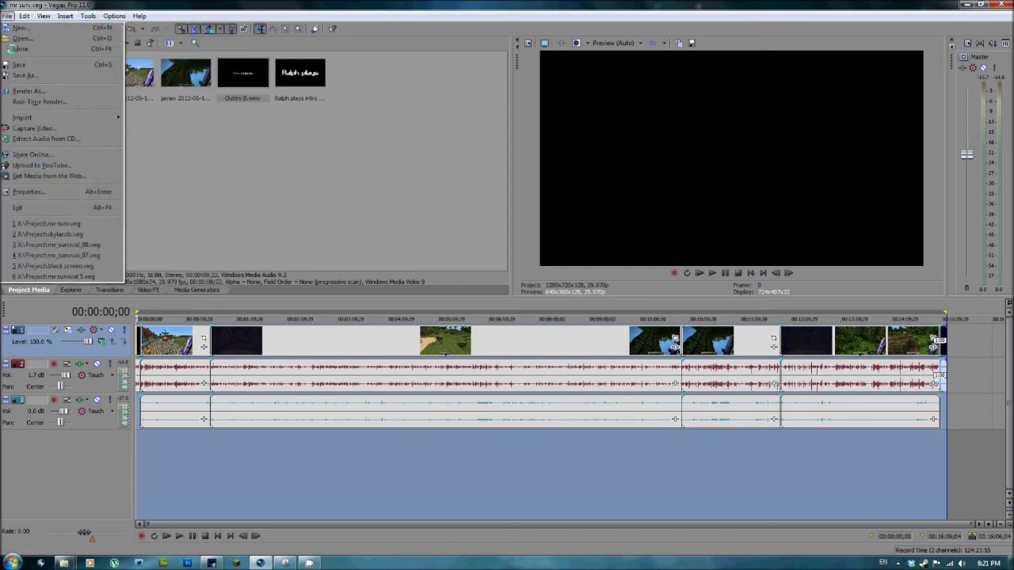
pyautogui.click(23, 192)
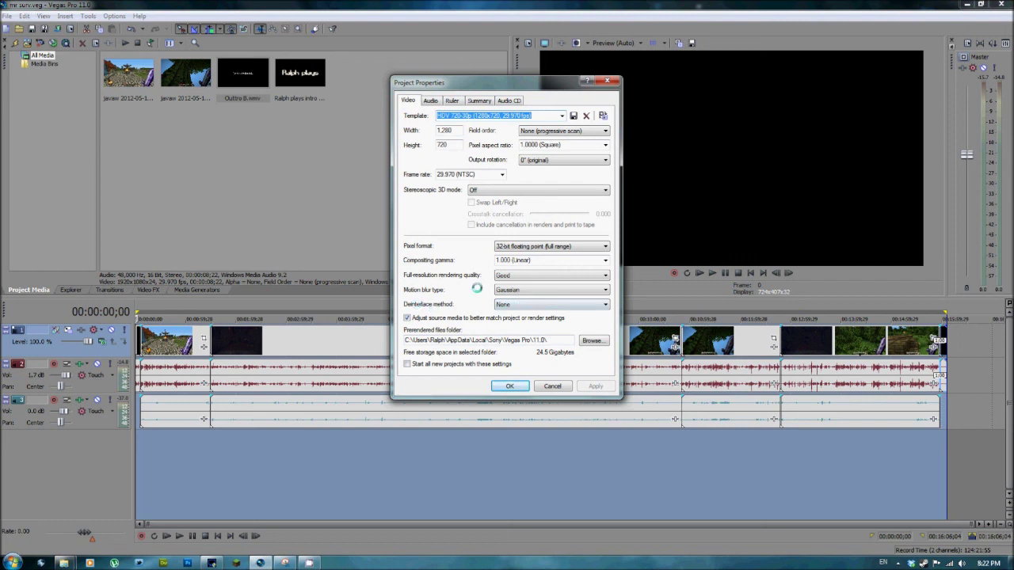
pyautogui.click(431, 102)
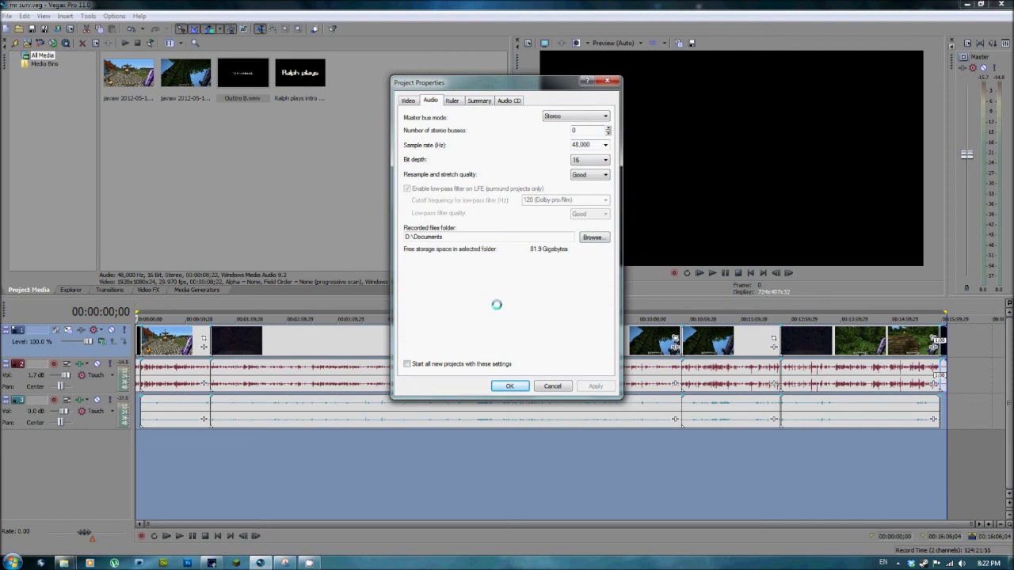
pyautogui.click(456, 101)
pyautogui.click(507, 100)
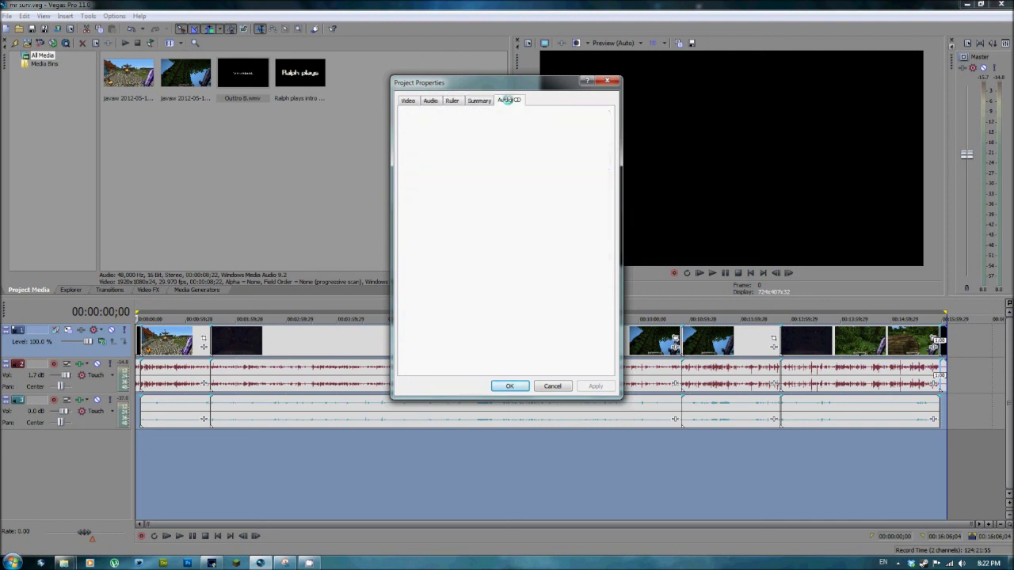
pyautogui.click(406, 100)
pyautogui.click(547, 385)
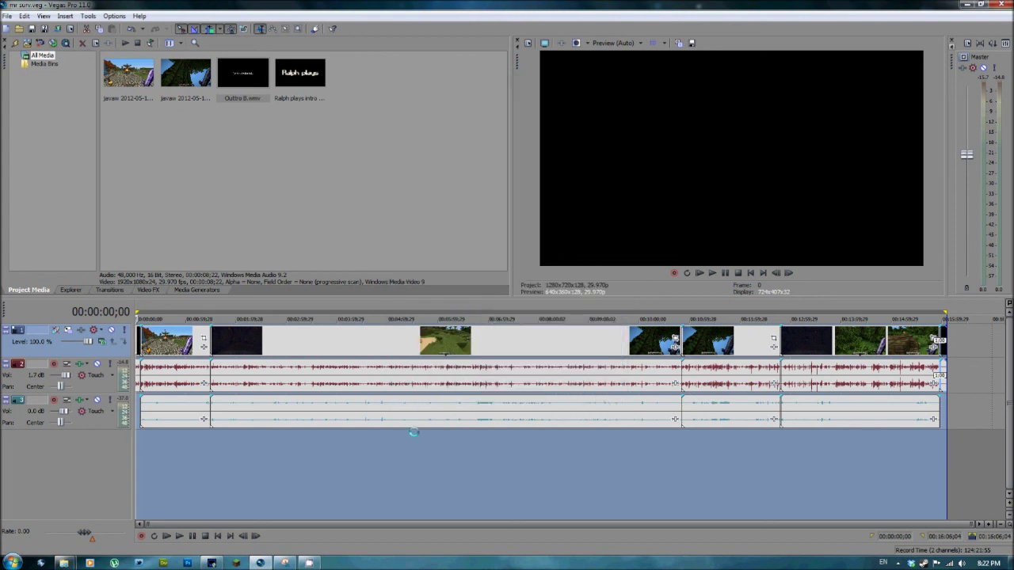